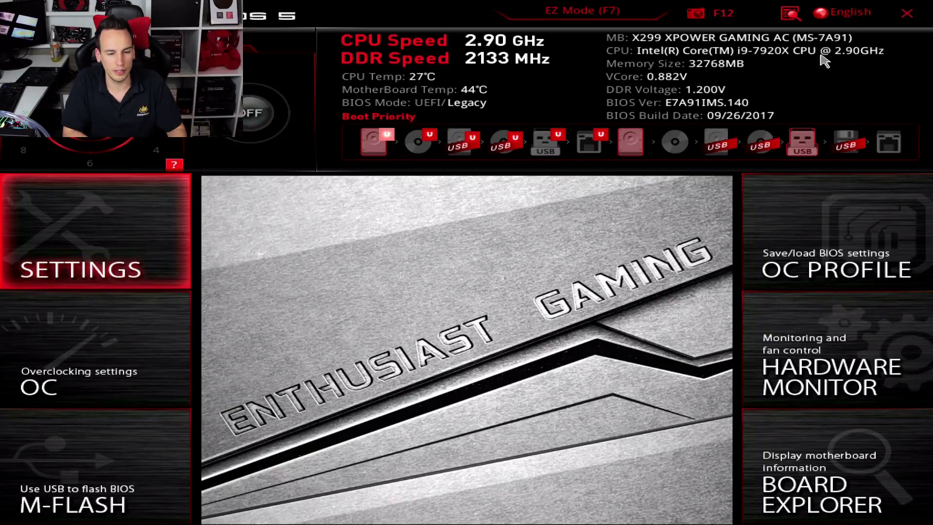
- Move the main-screen focus down from SETTINGS to the OC tile
key("Down")
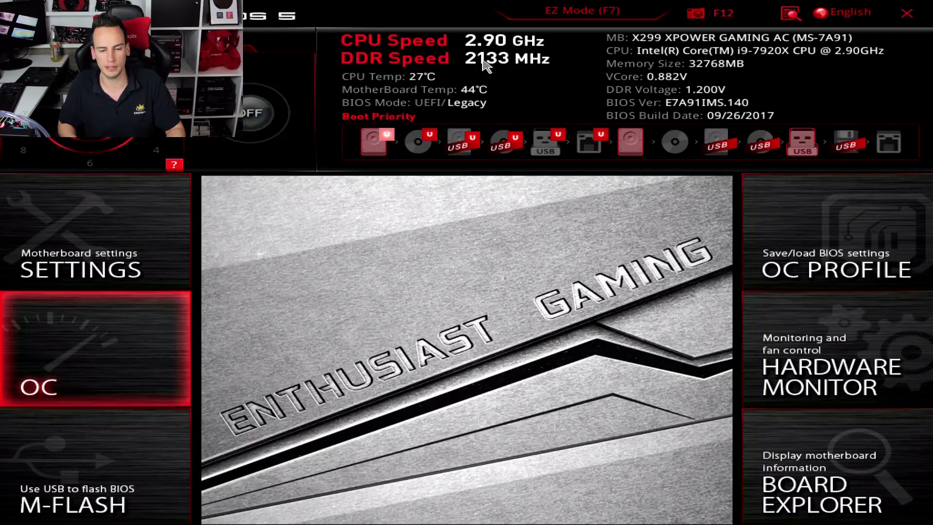
- In Overclocking, set Extreme Memory Profile (X.M.P) under DRAM Setting to Enabled
key("Return")
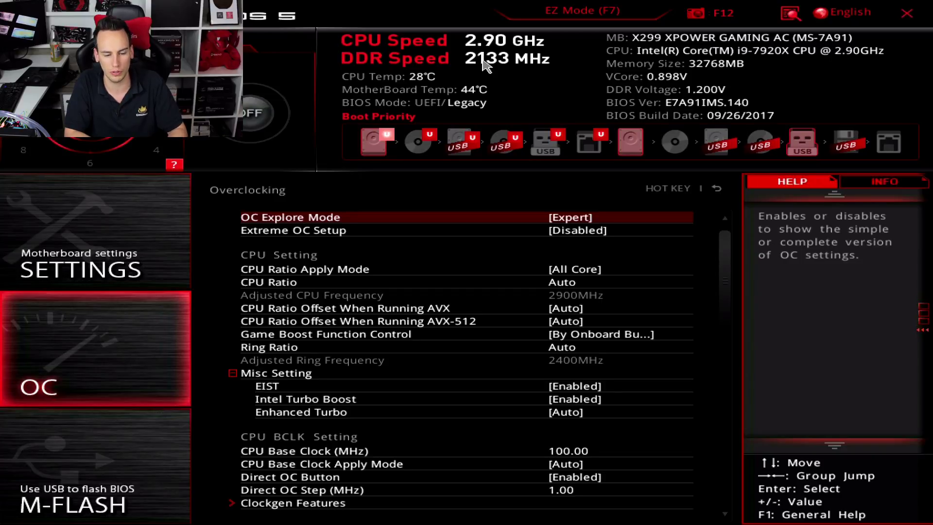
key("Down")
key("Down")
key("Down")
key("Down")
key("Down")
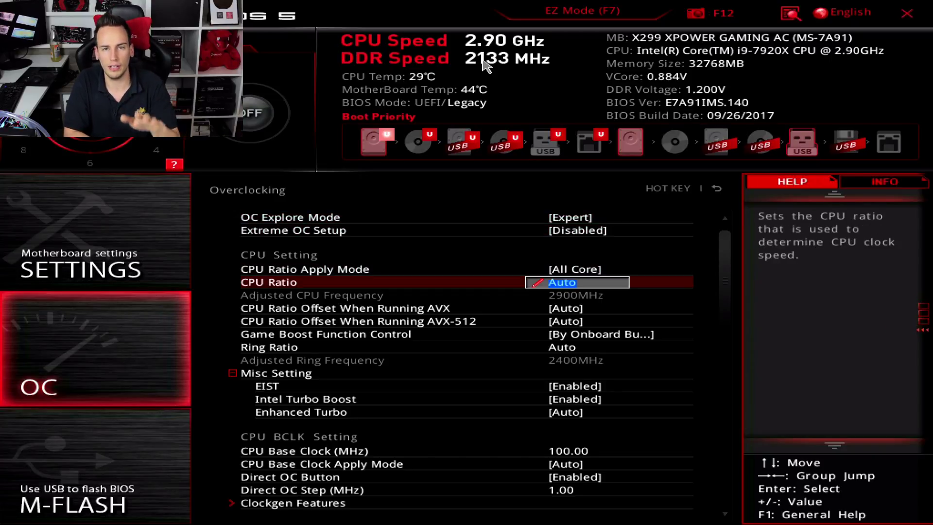
key("Down")
key("Down")
key("Down")
key("Down")
key("Down")
key("Down")
key("Down")
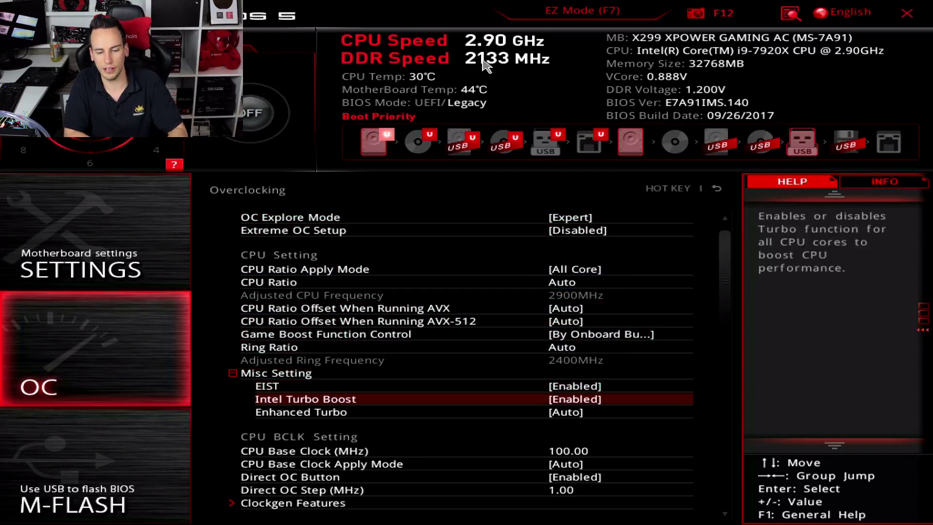
key("Down")
key("Down")
key("Down")
key("Down")
key("Down")
key("Down")
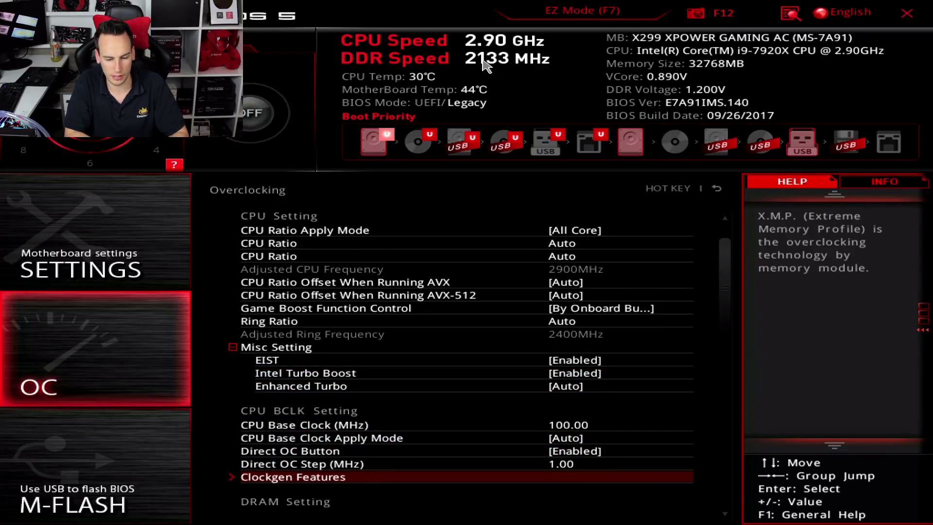
key("Down")
key("Up")
key("Up")
key("Up")
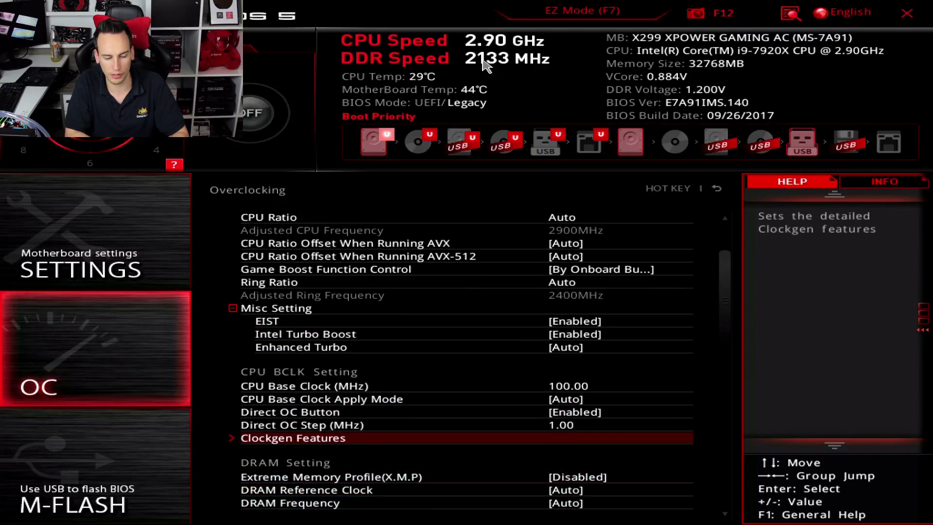
key("Down")
key("Return")
key("Down")
key("Return")
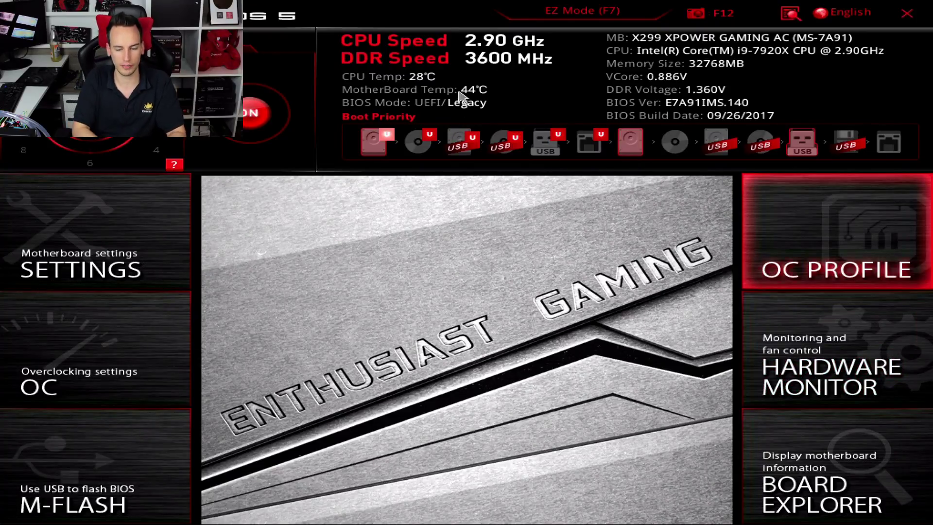
- Reopen Overclocking, confirm OC Explore Mode is Expert, and reach CPU Ratio Apply Mode
left_click(65, 328)
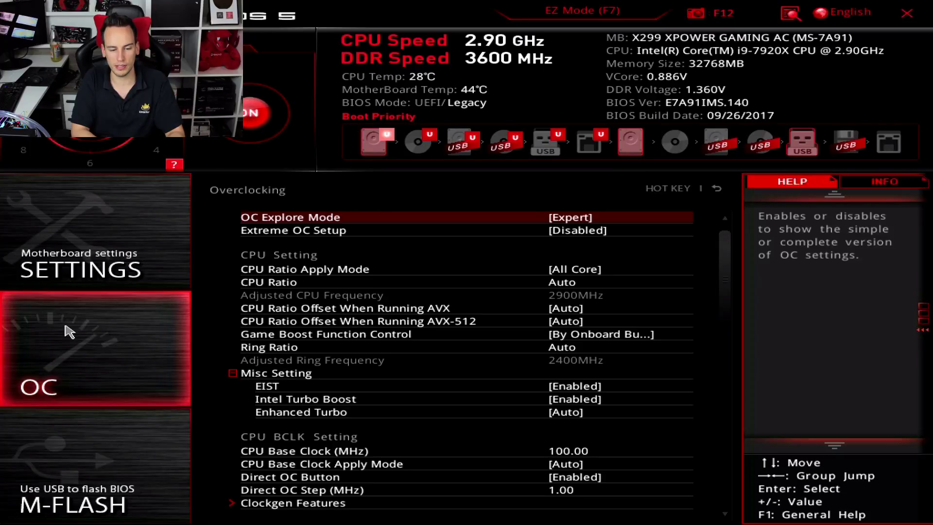
key("Down")
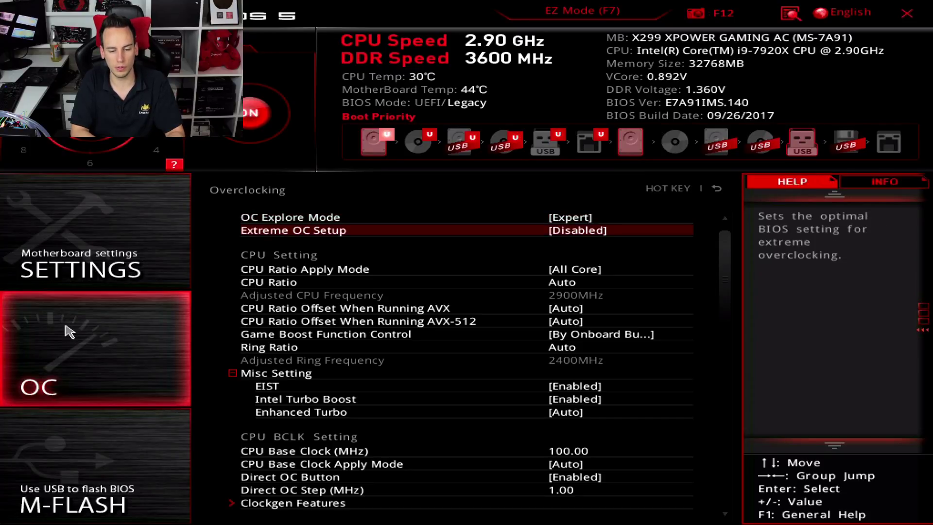
key("Up")
key("Return")
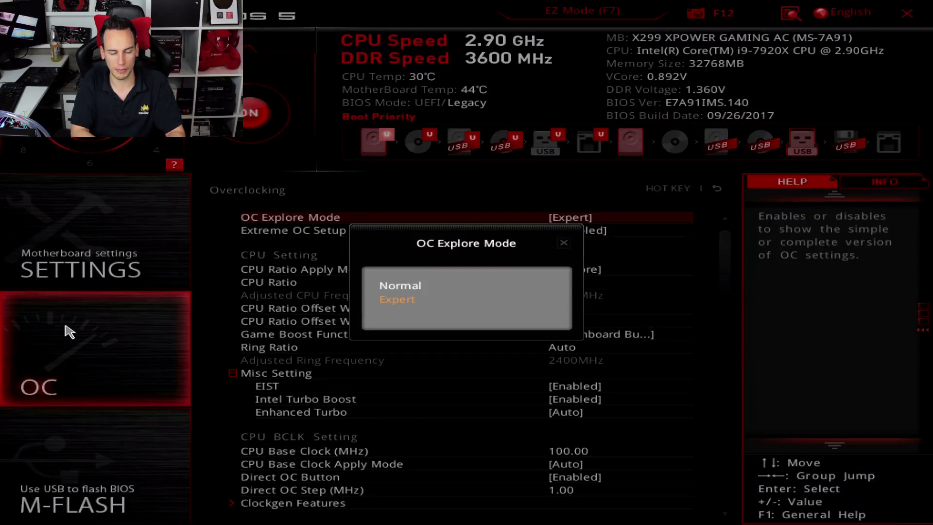
key("Escape")
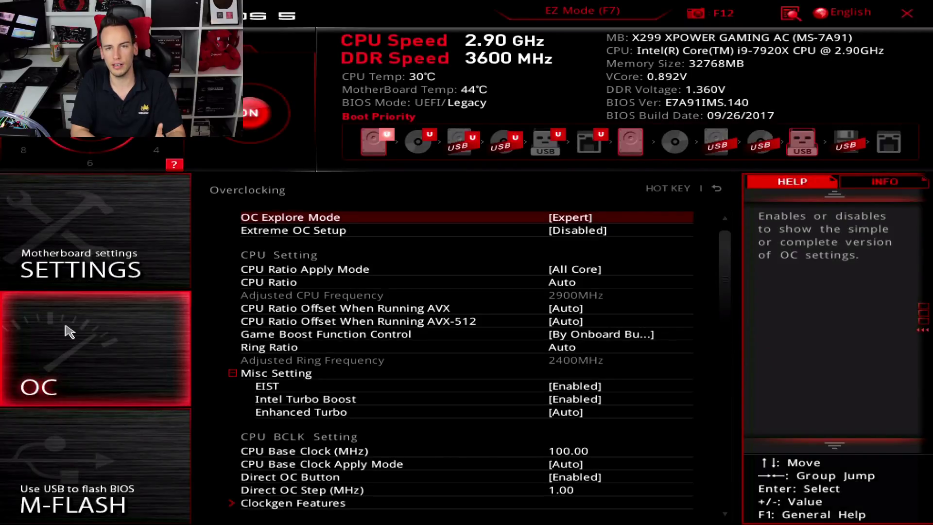
key("Down")
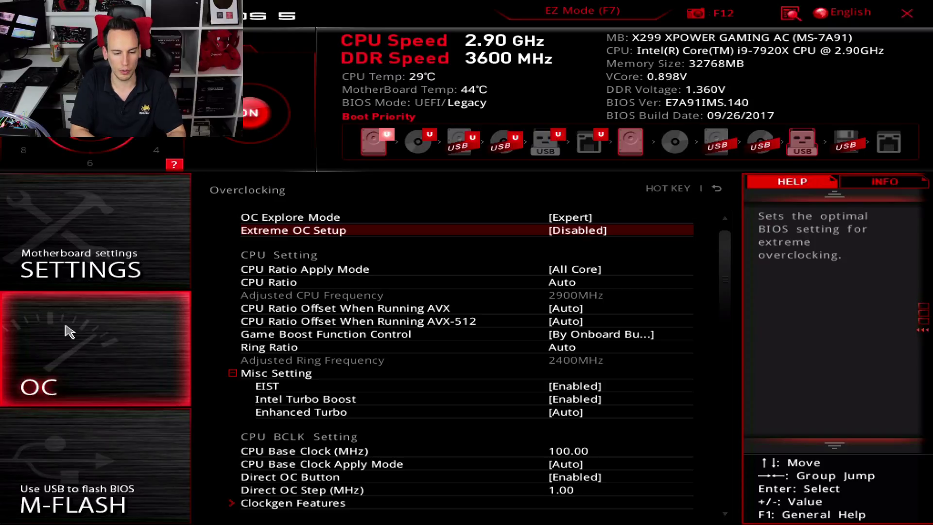
key("Down")
key("Down")
key("Up")
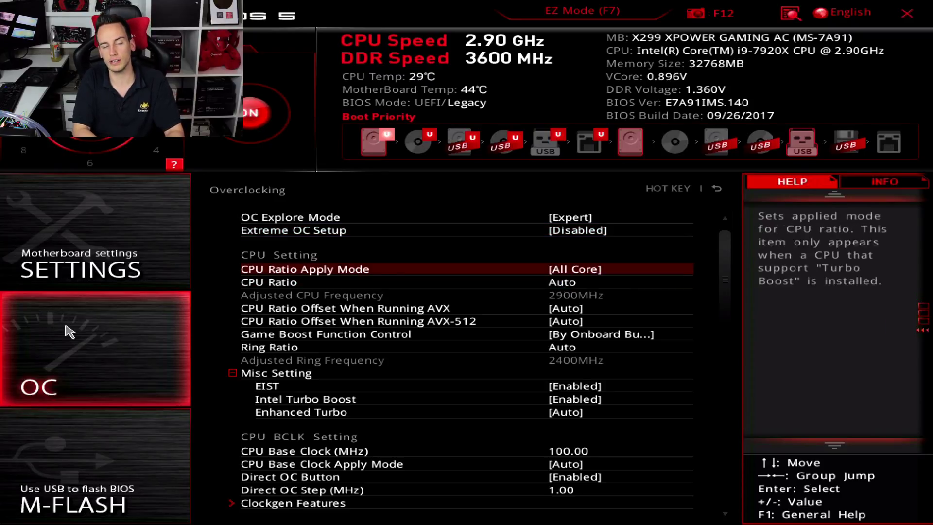
- Switch CPU Ratio Apply Mode to Per Core and set Core 0's target ratio to 44
key("Return")
key("Down")
key("Down")
key("Return")
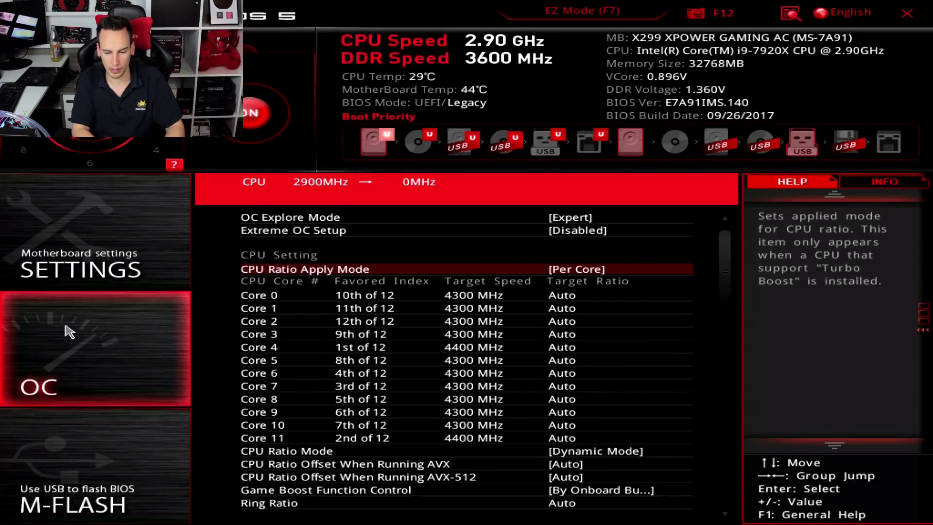
key("Down")
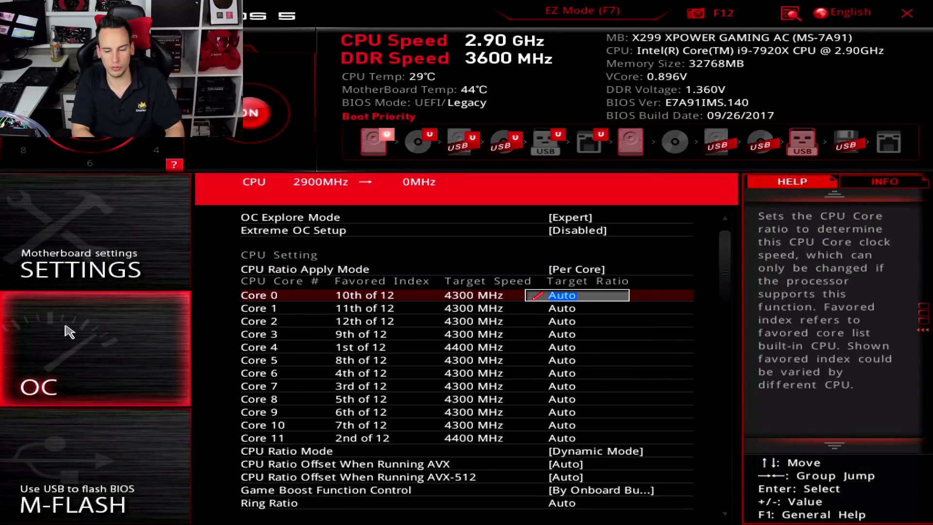
type("44")
key("Down")
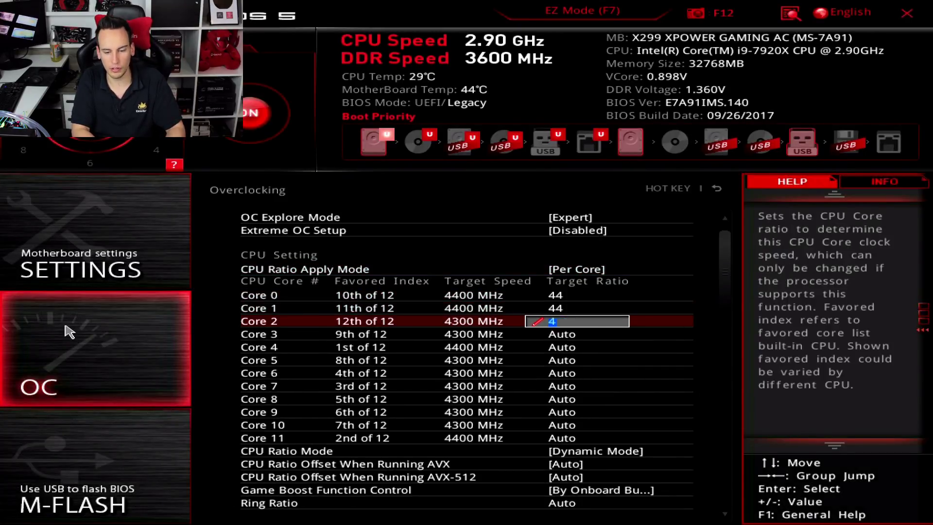
- Set the target ratio of the next cores, through Core 5, to 44
key("Down")
key("Down")
key("Up")
key("Up")
type("44")
key("Down")
type("44")
key("Down")
type("44")
key("Down")
type("44")
key("Down")
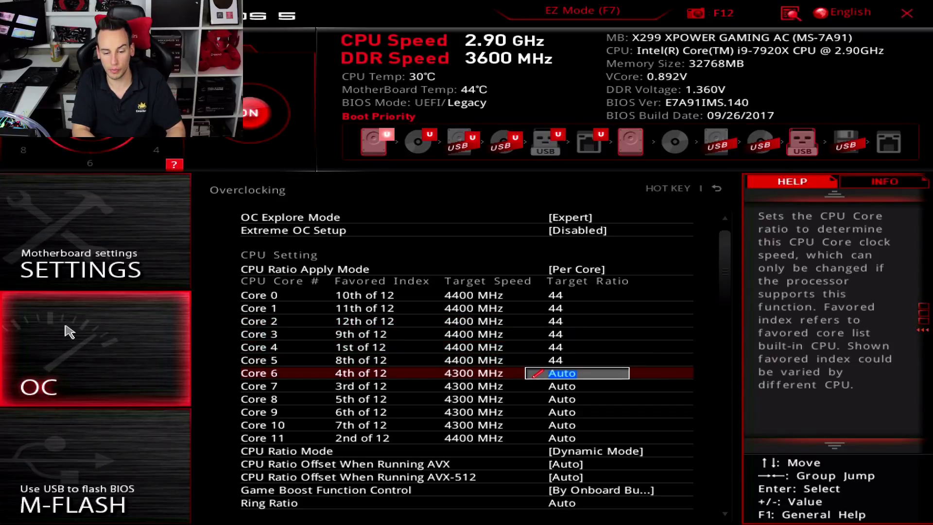
- Set Cores 6–11 to ratio 44, fixing Core 11's mistyped 55 back to 44
type("44")
key("Down")
type("44")
key("Down")
type("44")
key("Down")
type("44")
key("Down")
type("5")
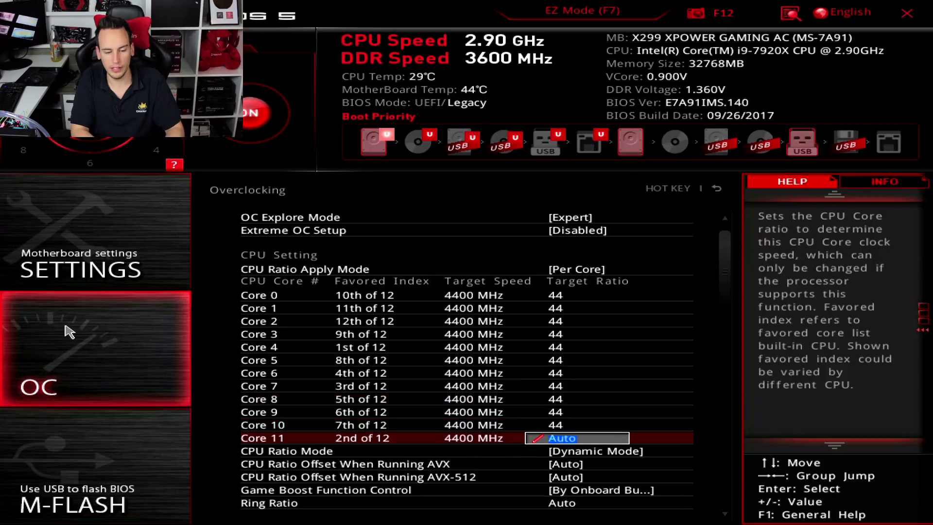
type("5")
key("Up")
key("Down")
type("44")
key("Down")
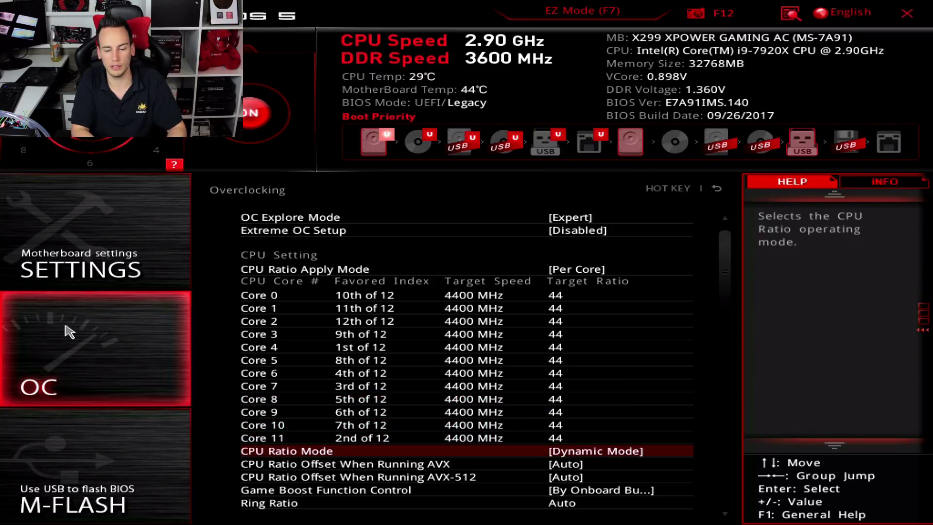
key("Down")
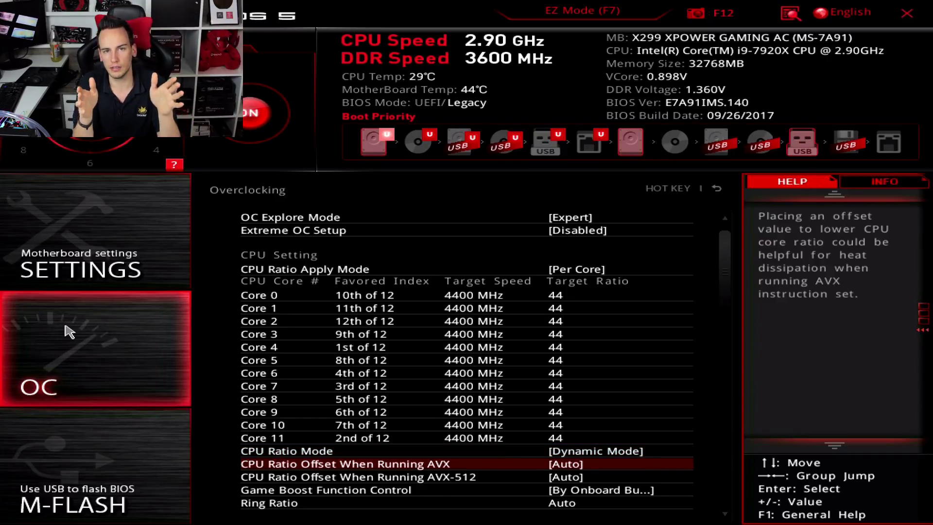
left_click(309, 231)
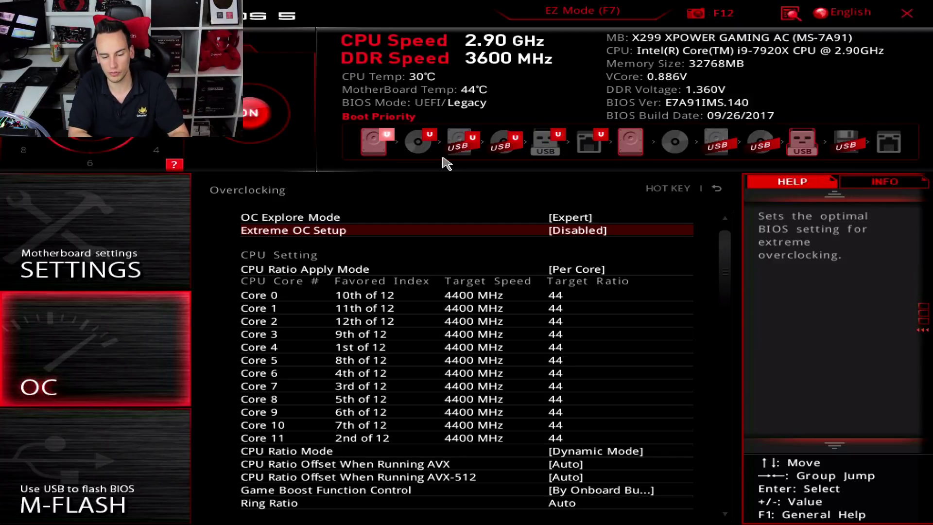
- Set both the AVX and AVX-512 ratio offsets to -3, then select Ring Ratio
key("Down")
key("Down")
key("Down")
key("Down")
key("Down")
key("Down")
key("Down")
key("Down")
key("Down")
key("Down")
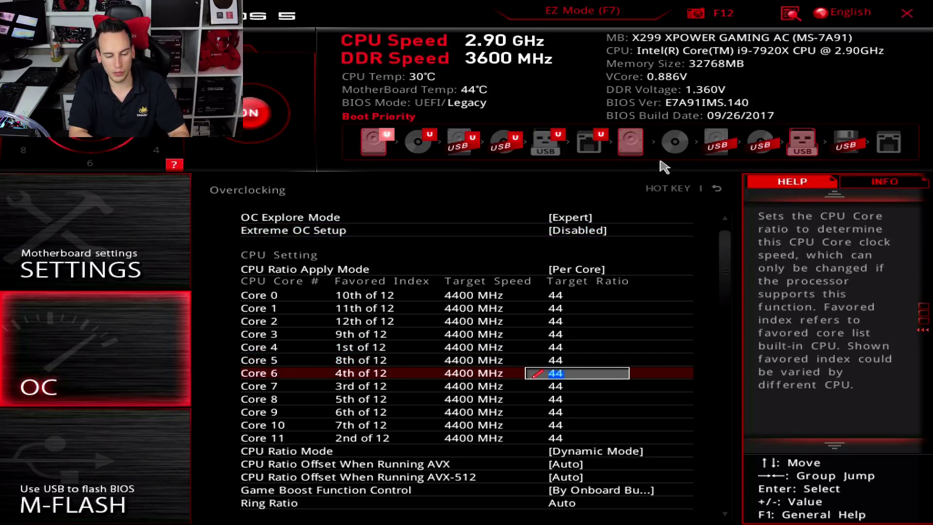
key("Down")
key("Down")
key("Down")
key("Down")
key("Down")
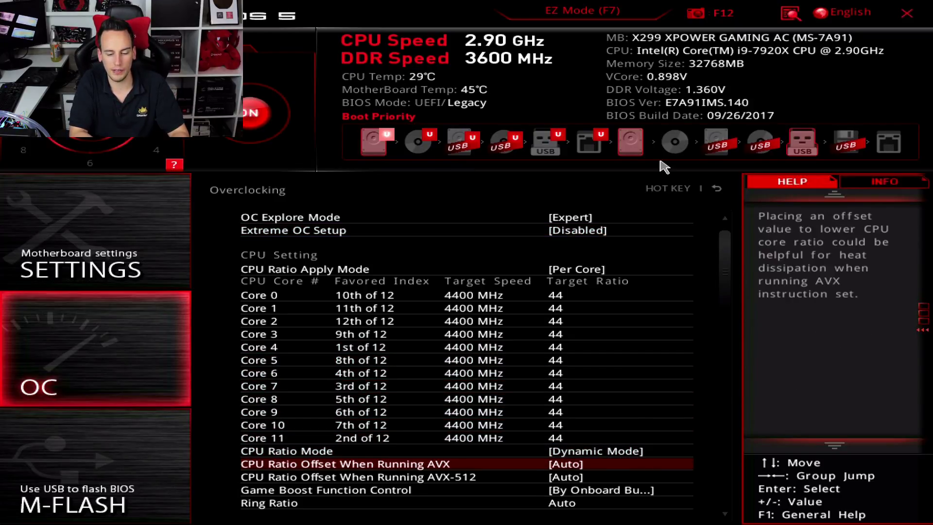
key("minus")
key("minus")
key("minus")
key("minus")
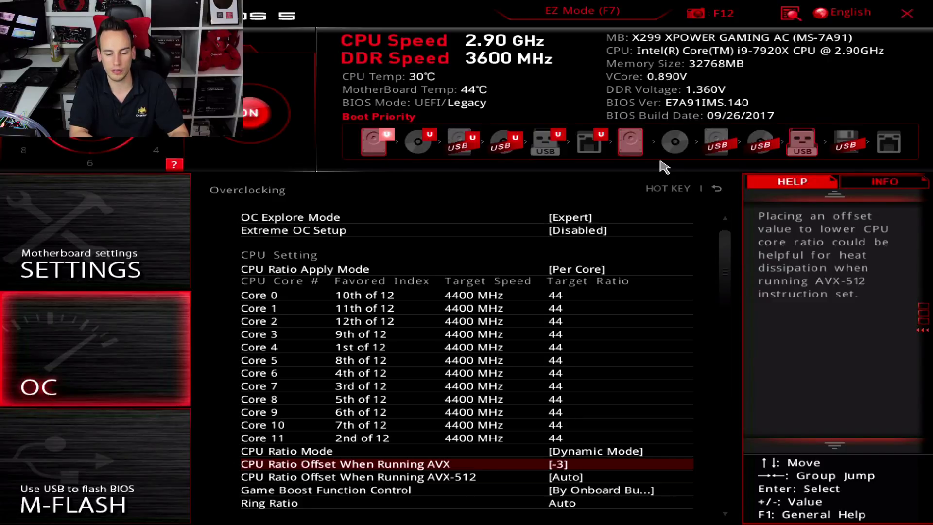
key("Down")
key("minus")
key("minus")
key("minus")
key("minus")
key("minus")
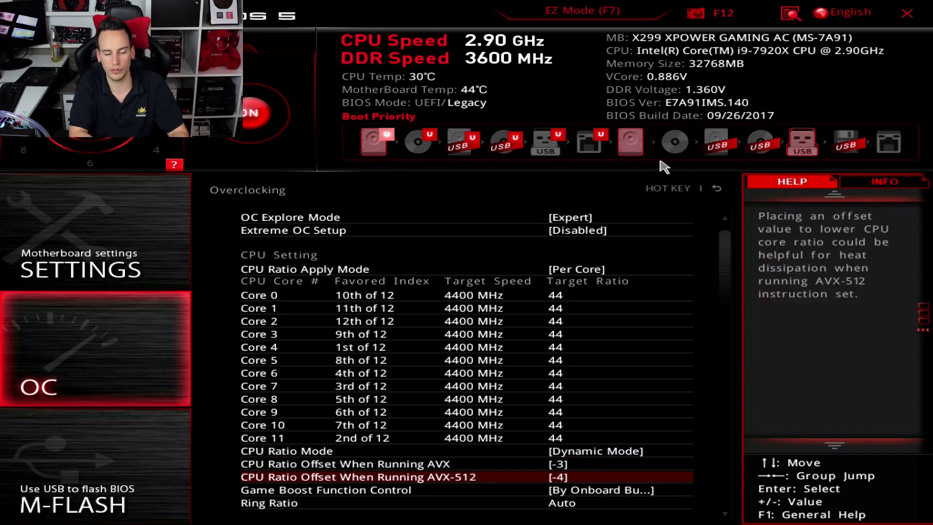
key("plus")
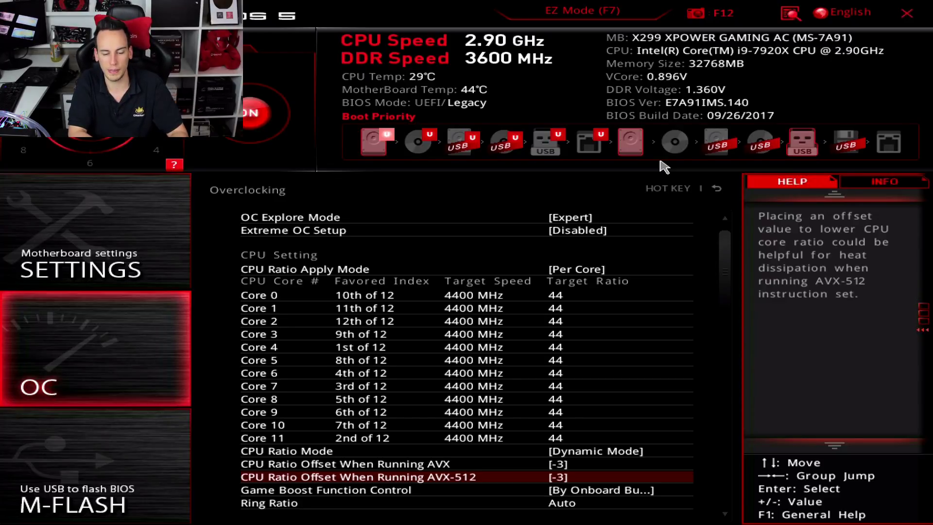
key("Down")
key("Down")
key("Down")
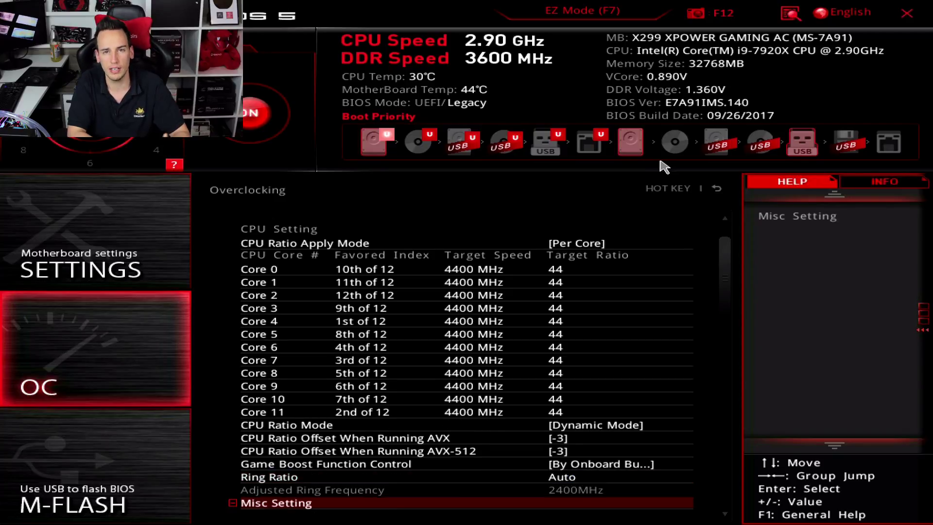
key("Up")
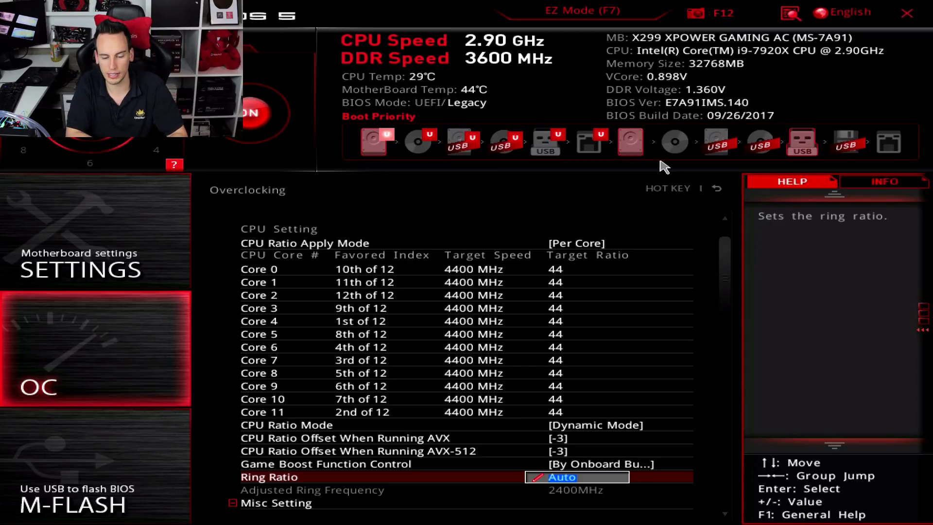
- Enter a Ring Ratio of 24 and reopen the field to verify it
type("24")
key("Return")
key("Up")
key("Return")
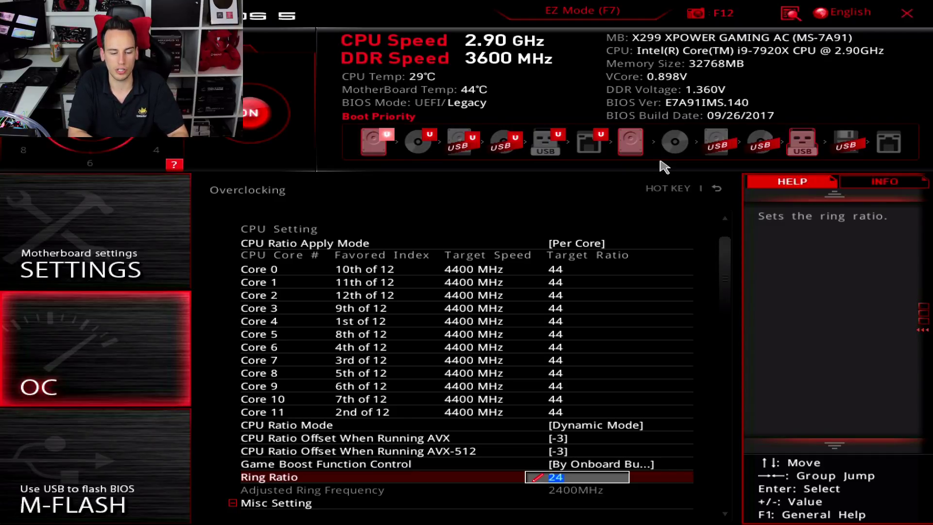
- In DigitALL Power, set CPU Over Current Protection to Enhanced
key("Return")
key("Down")
key("Down")
key("Down")
key("Down")
key("Down")
key("Down")
key("Down")
key("Down")
key("Down")
key("Down")
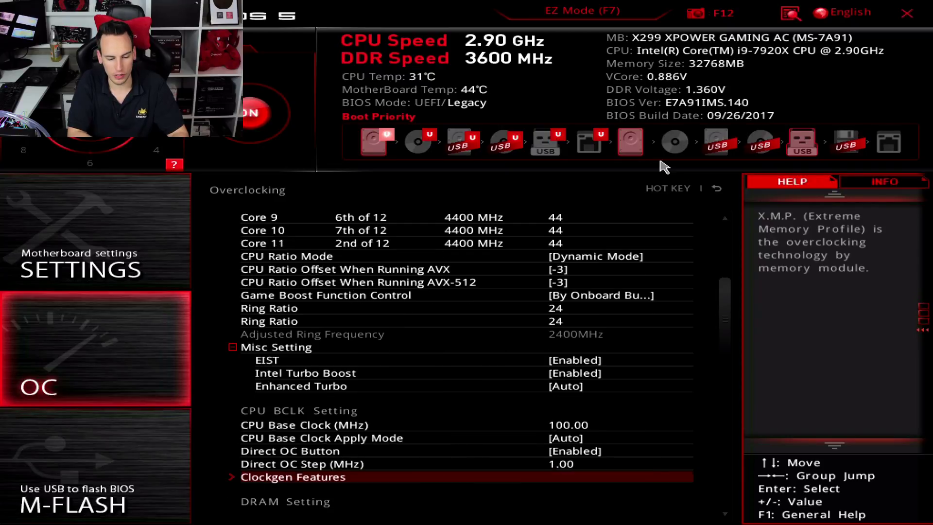
key("Down")
key("Down")
key("Down")
key("Down")
key("Down")
key("Down")
key("Down")
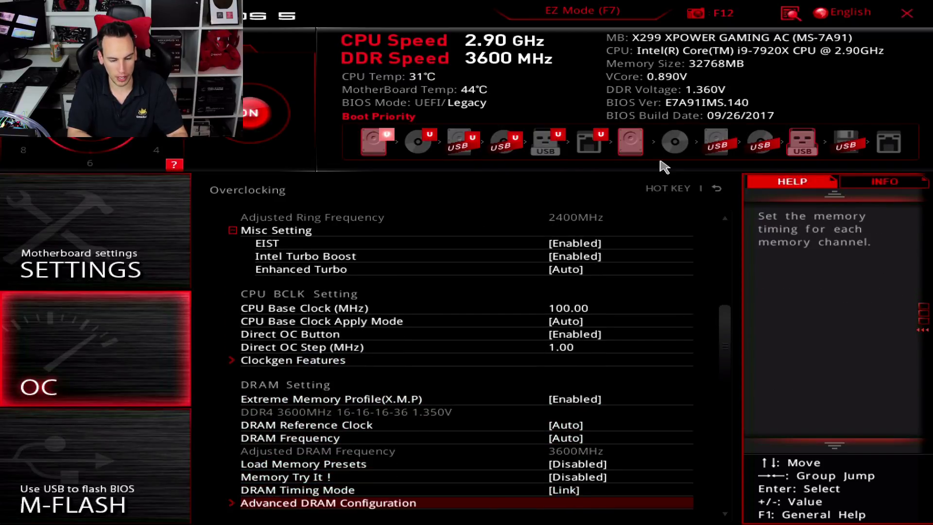
key("Down")
key("Down")
key("Down")
key("Up")
key("Up")
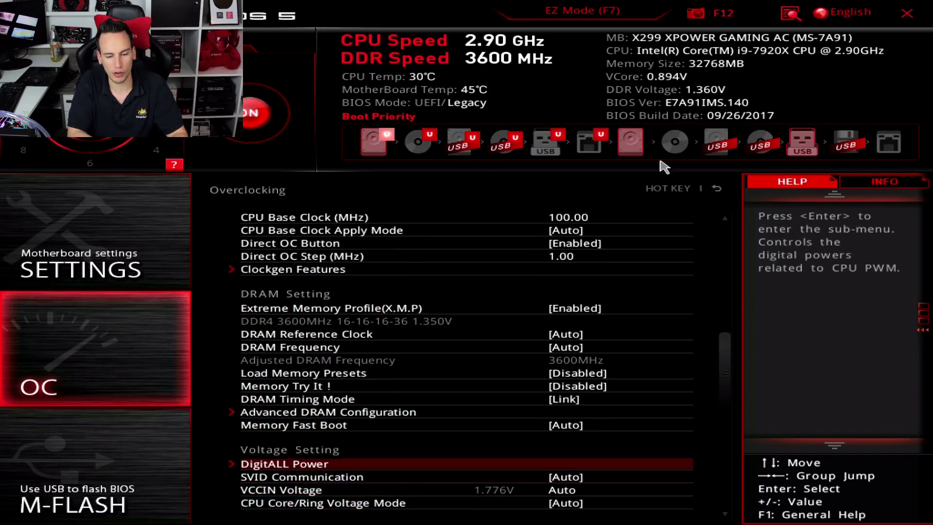
key("Return")
key("Down")
key("Down")
key("Down")
key("Down")
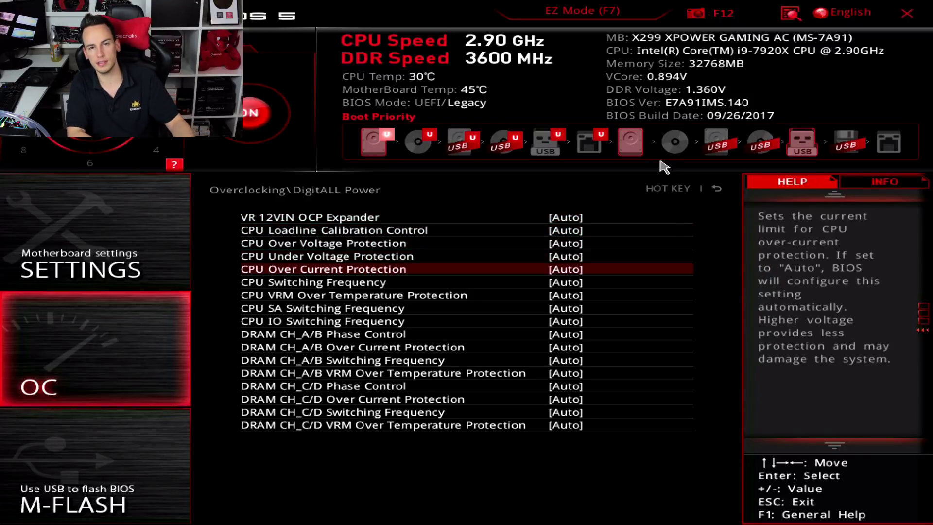
key("Return")
key("Down")
key("Return")
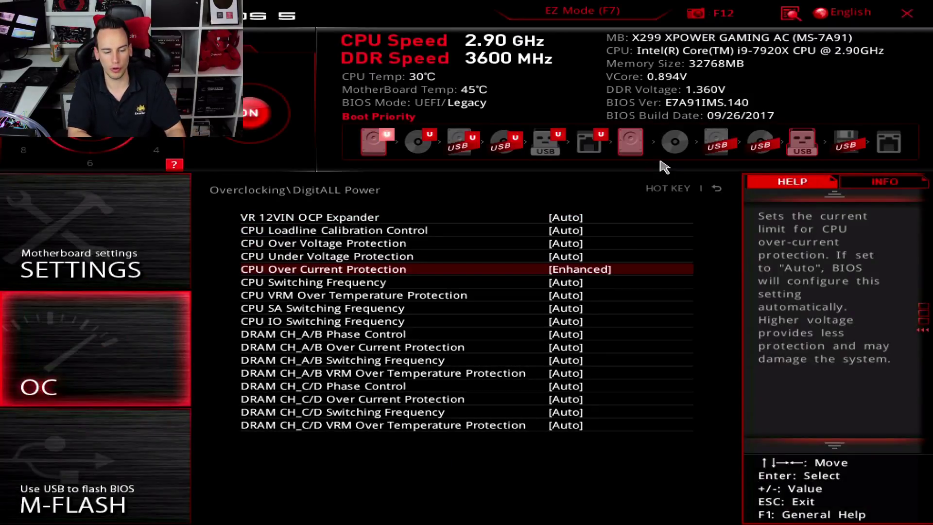
- Set SVID Communication to Disabled
key("Escape")
key("Down")
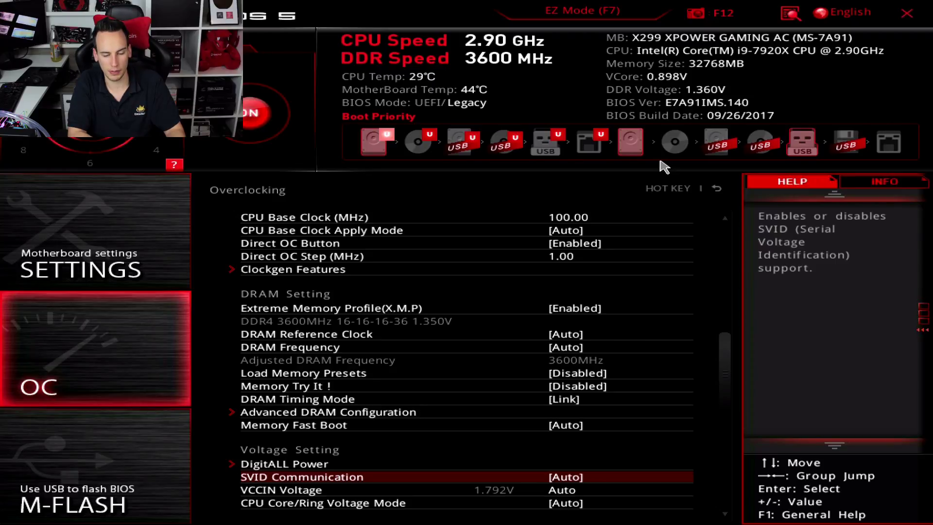
key("Return")
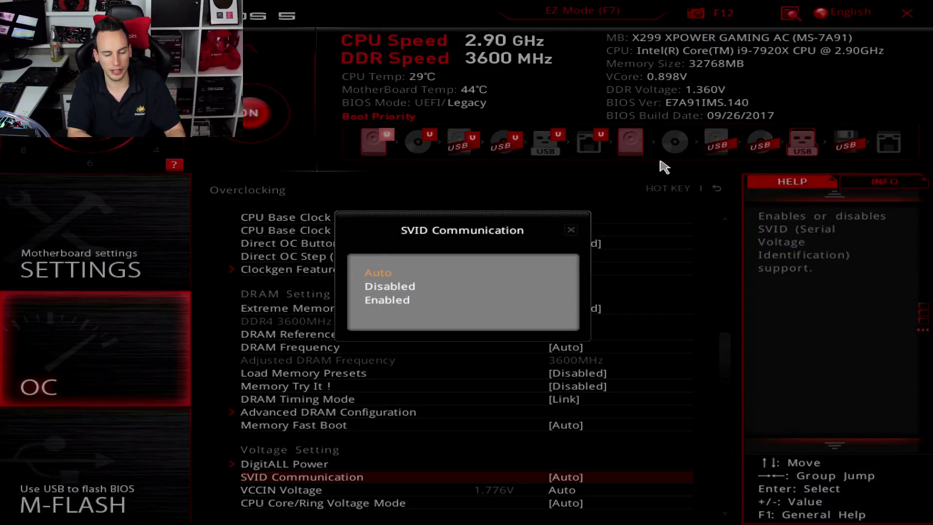
key("Down")
key("Return")
key("Down")
key("Down")
key("Up")
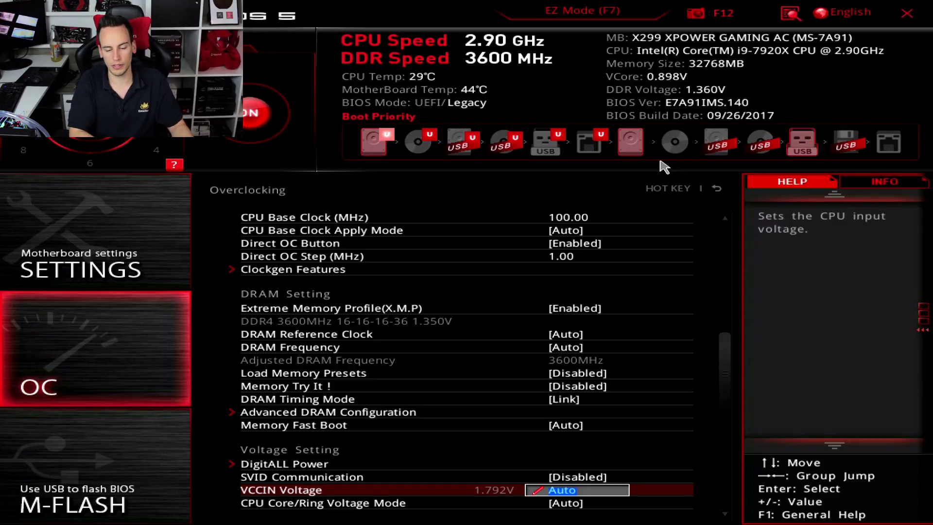
- Set VCCIN Voltage to 1.850 and recheck that the value holds
type("1.850")
key("Return")
key("Down")
key("Up")
key("Return")
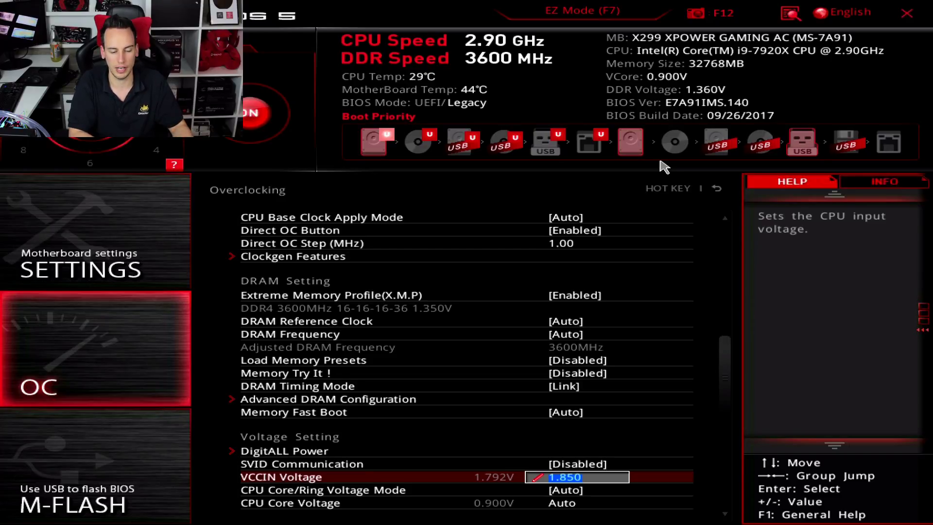
key("Return")
key("Down")
key("Up")
key("Return")
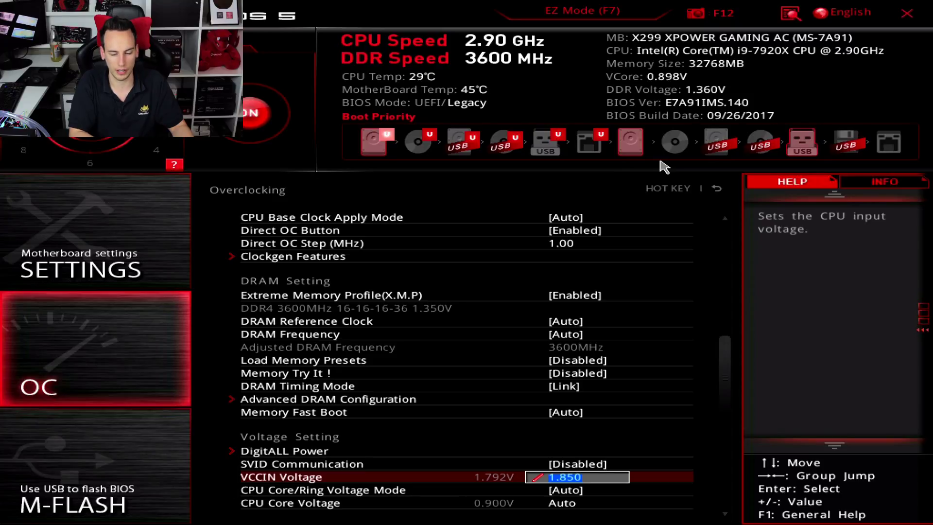
key("Return")
key("Down")
key("Down")
- Set CPU Core/Ring Voltage Mode to Offset Mode, leaving Core Voltage Offset on Auto
key("Up")
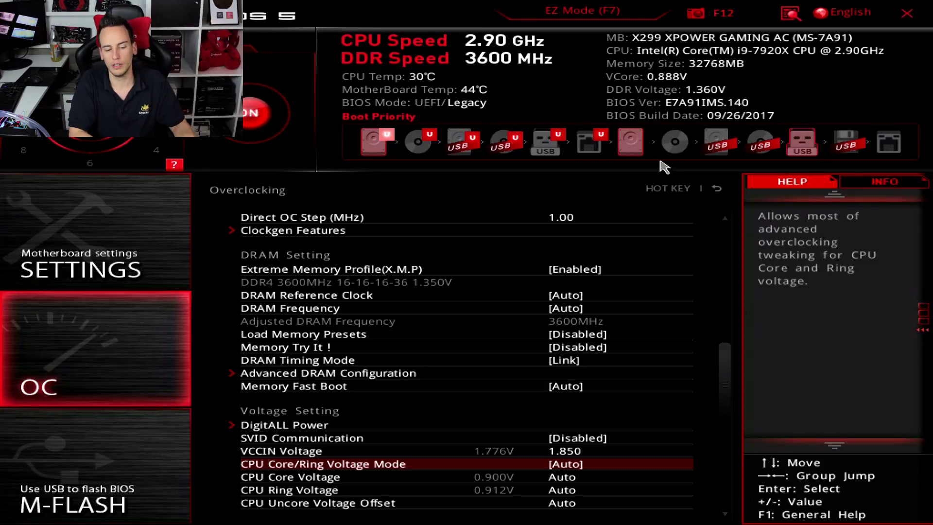
key("Return")
key("Down")
key("Down")
key("Down")
key("Return")
key("Down")
key("Down")
key("Down")
key("Down")
key("Down")
key("Down")
key("Down")
key("Down")
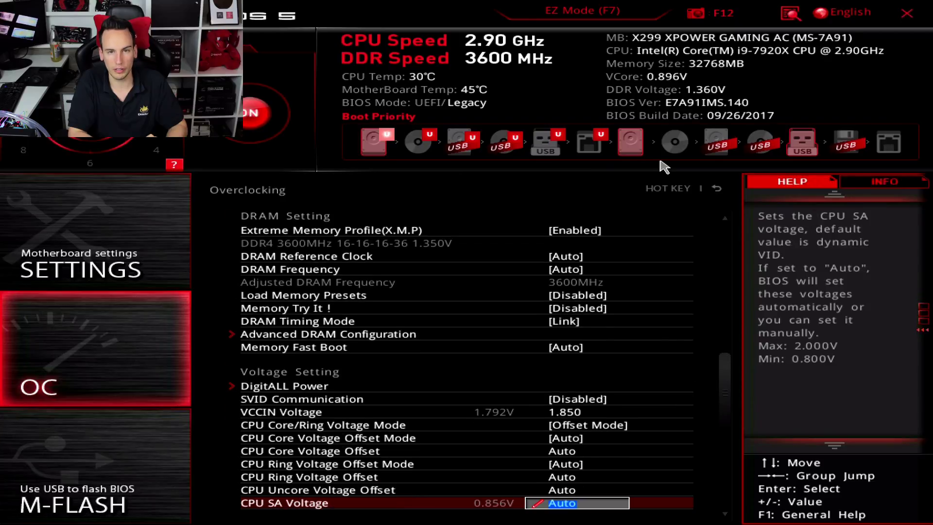
key("Up")
key("Up")
key("Up")
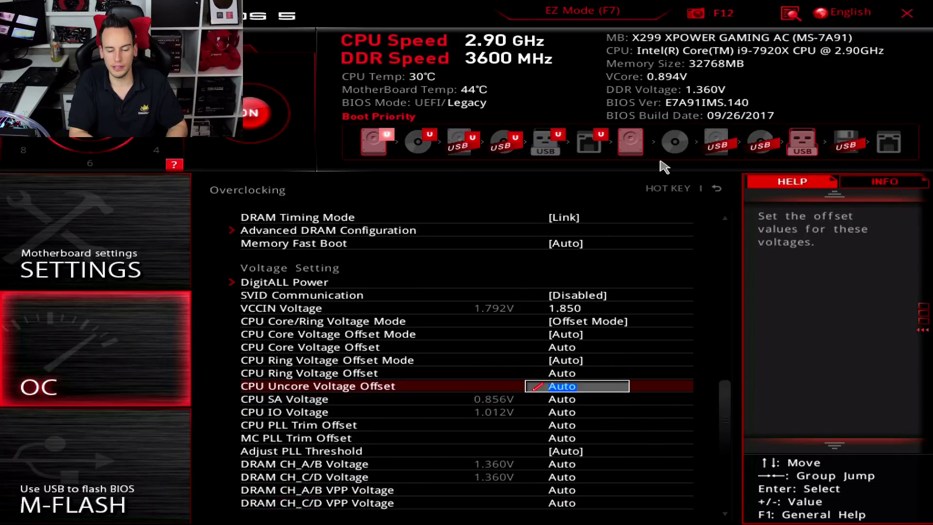
key("Up")
key("Up")
key("Up")
key("Up")
key("Down")
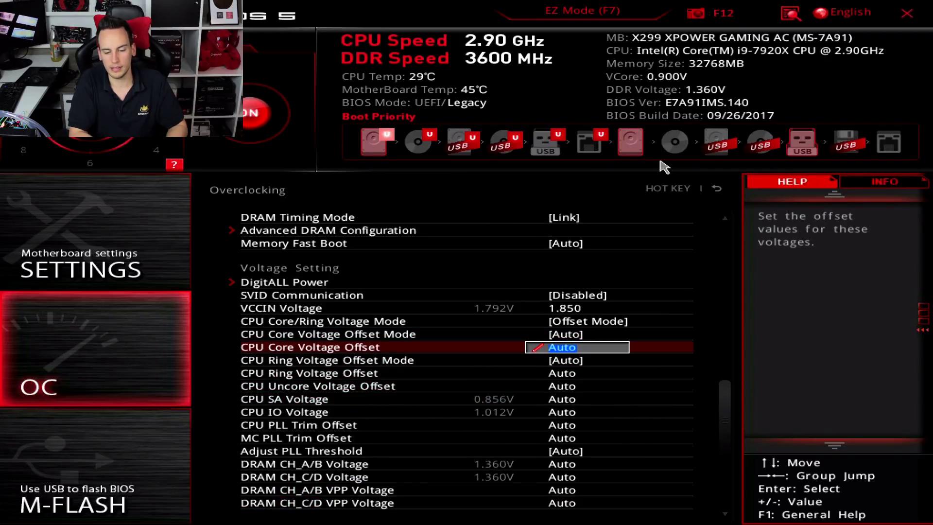
key("plus")
key("plus")
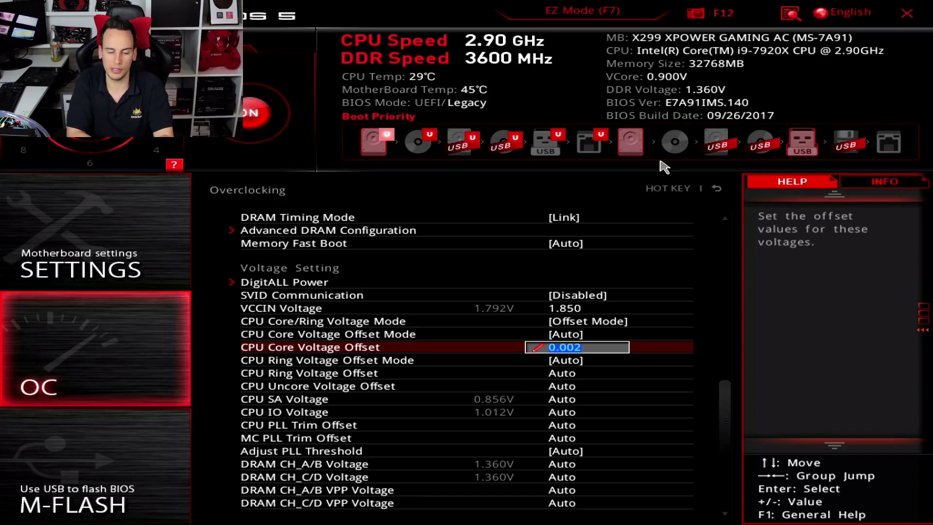
key("minus")
key("minus")
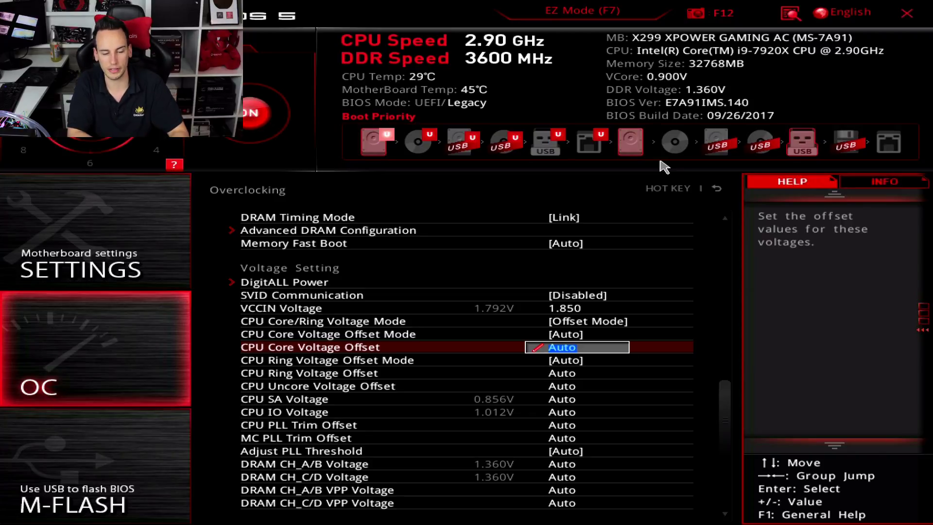
- Set both DRAM CH_A/B and CH_C/D voltages to 1.36
key("Down")
key("Down")
key("Down")
key("Down")
key("Down")
key("Down")
key("Down")
key("Down")
key("Down")
key("Down")
key("Down")
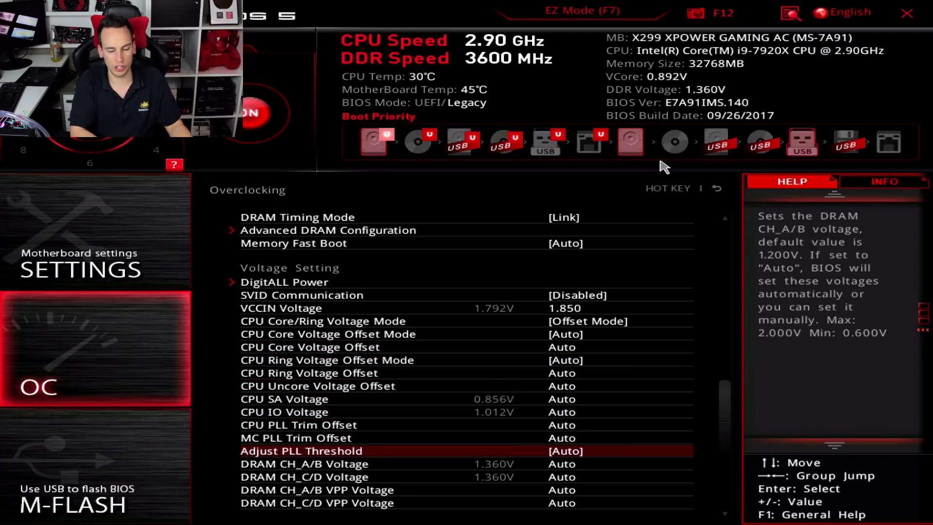
key("Up")
key("Up")
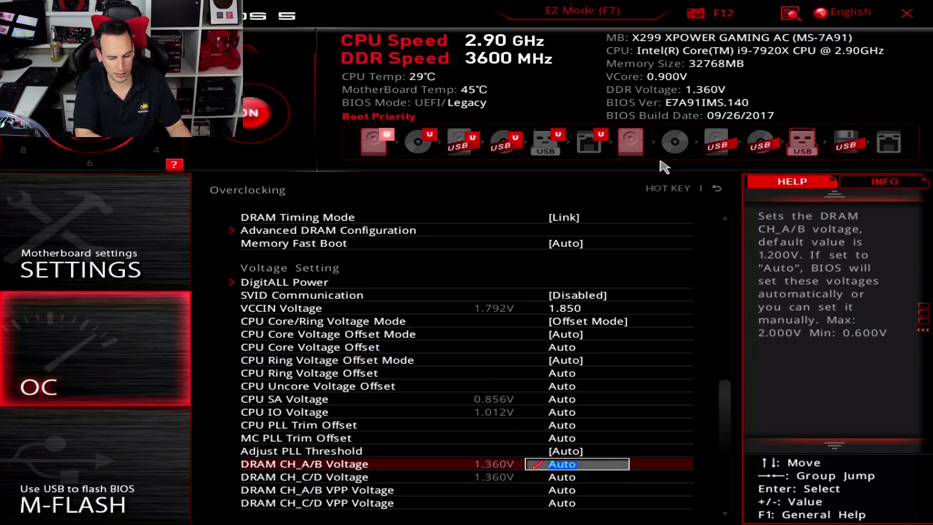
type("1.36")
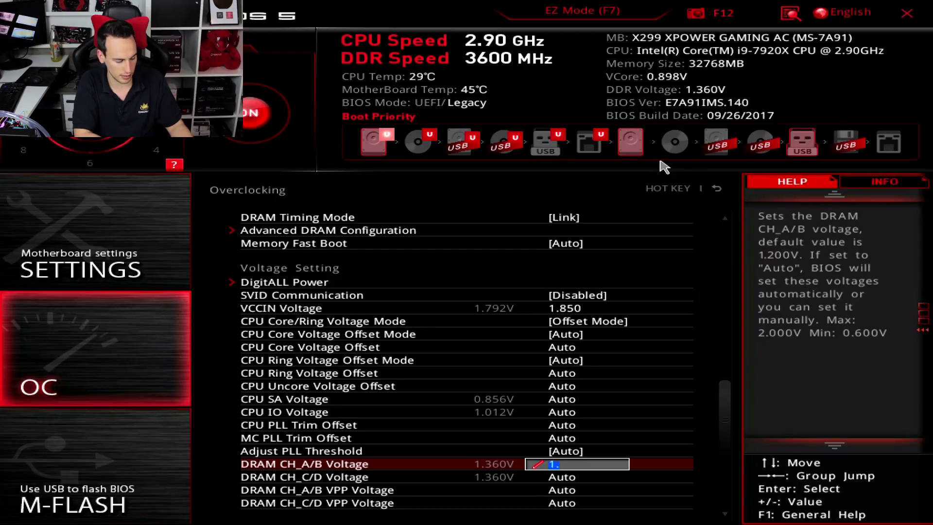
key("Return")
key("Down")
type("1.36")
key("Return")
key("Down")
key("Down")
key("Down")
key("Down")
key("Down")
key("Down")
key("Down")
key("Down")
key("Down")
key("Down")
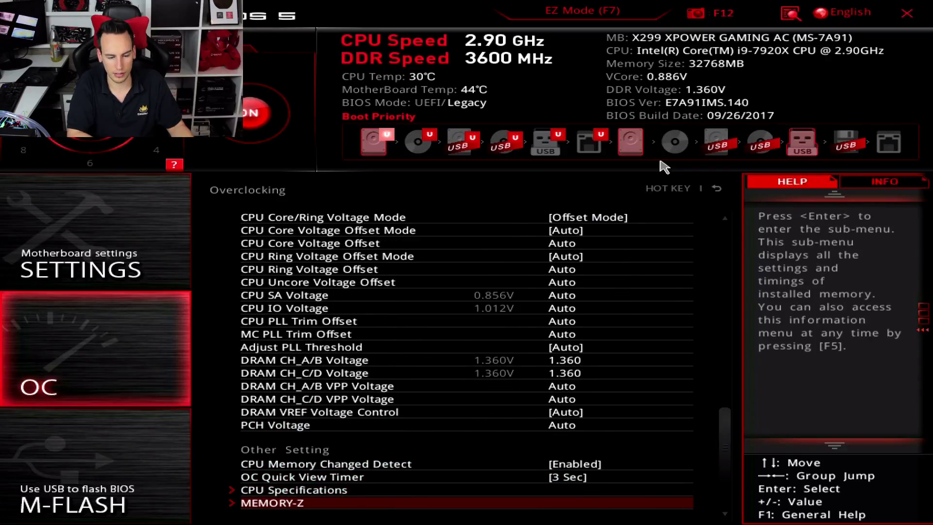
- In CPU Features, max out Long Duration Power Limit by entering 2222 (shown as 4096)
key("Up")
key("Return")
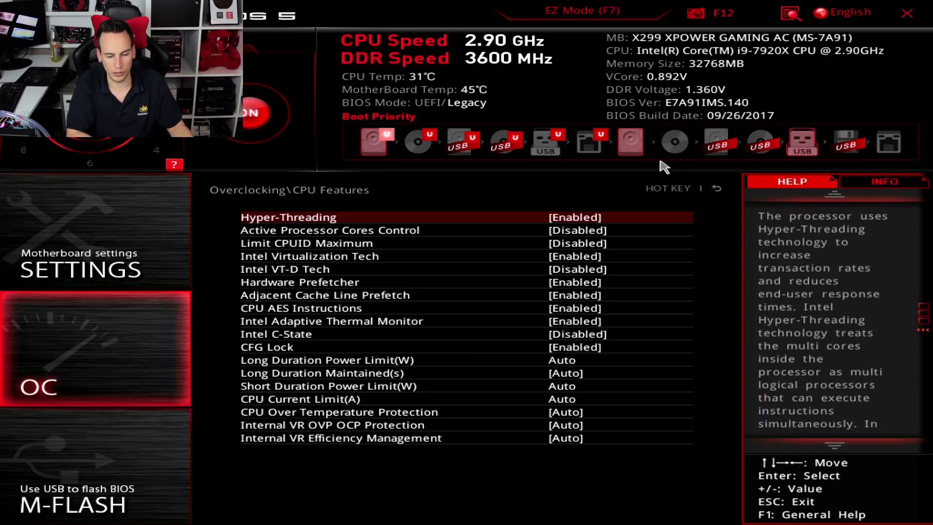
key("Down")
key("Down")
key("Down")
key("Down")
key("Down")
key("Down")
key("Down")
key("Down")
key("Down")
key("Down")
key("Down")
key("Return")
type("2222")
key("Return")
- Enter 22222 for Short Duration Power Limit and CPU Current Limit, capping them at 4096 and 1024
key("Down")
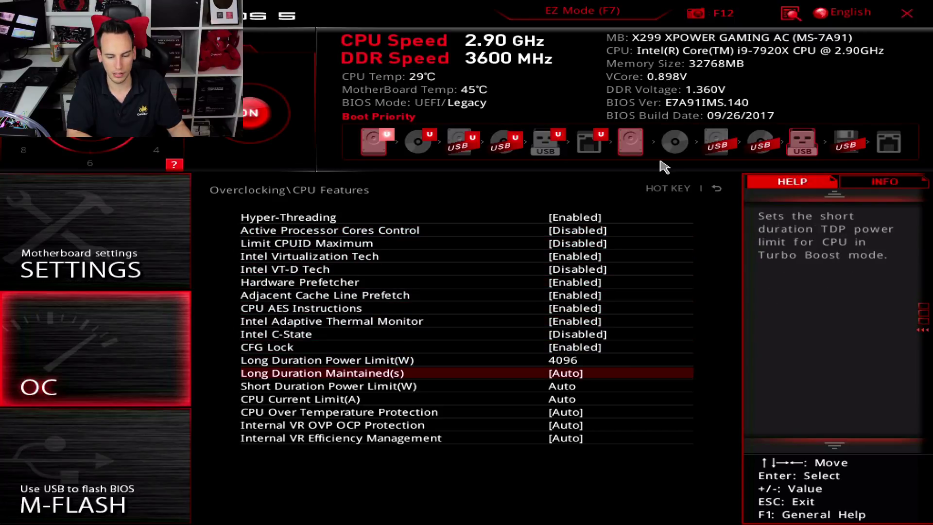
key("Down")
key("Return")
type("22222")
key("Return")
key("Down")
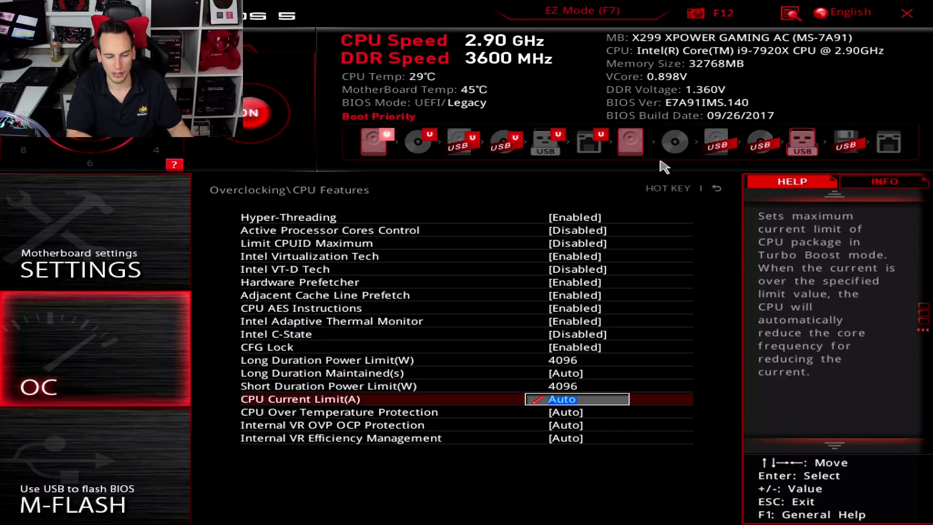
type("22222")
key("Return")
key("Down")
key("Up")
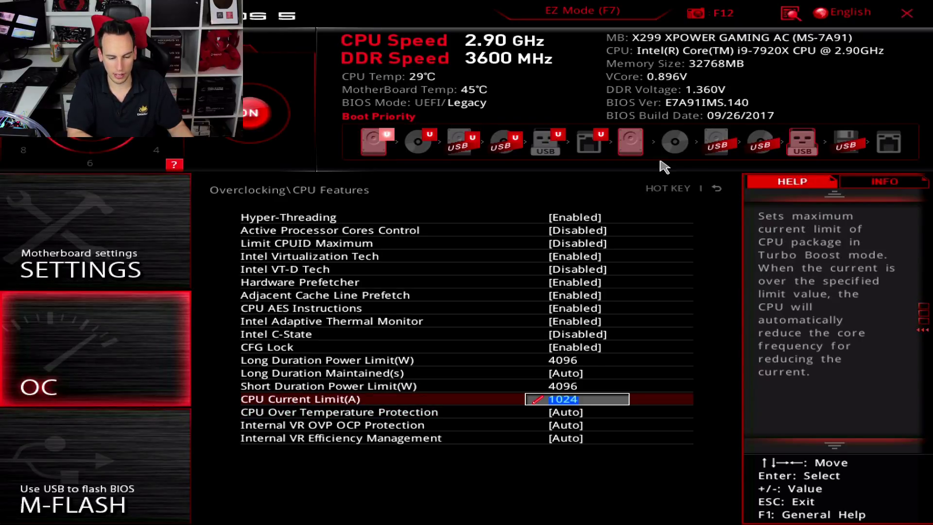
key("Down")
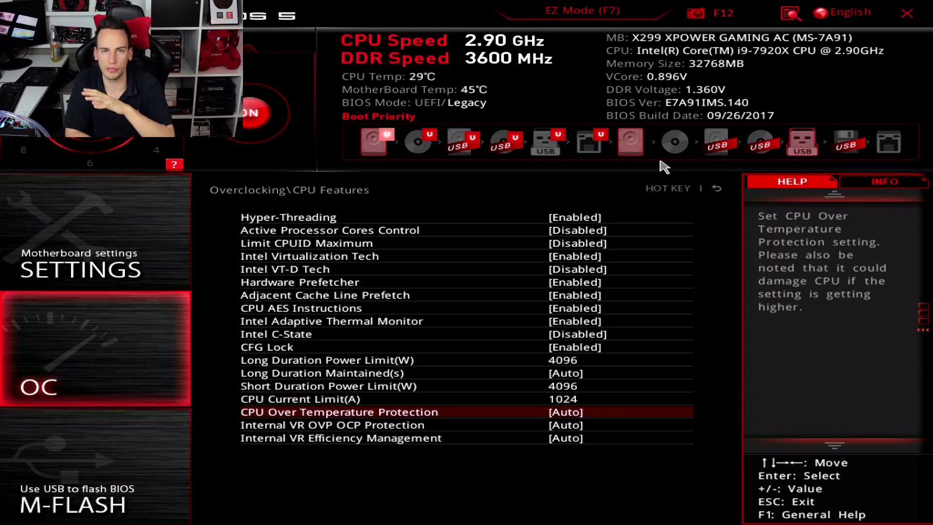
- Set CPU Over Temperature Protection to 105 °C
key("Return")
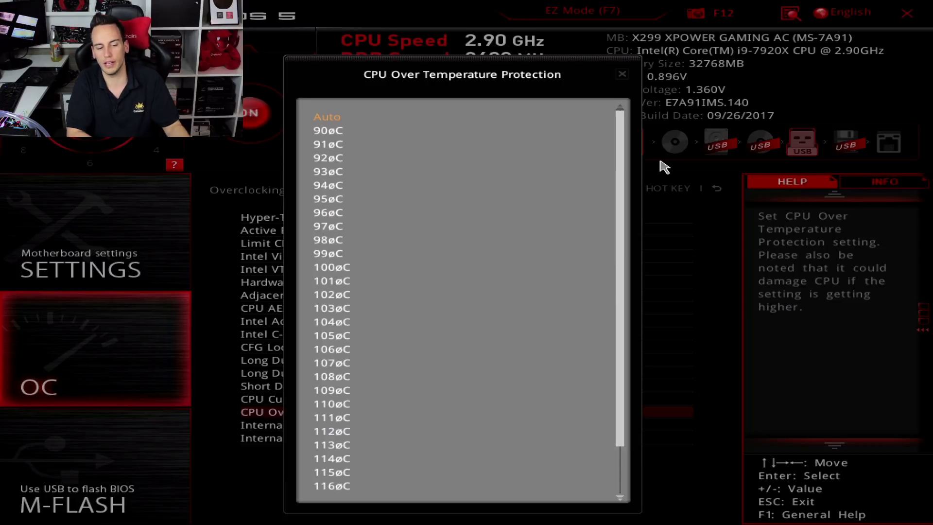
key("Down")
key("Down")
key("Down")
key("Down")
key("Down")
key("Down")
key("Down")
key("Down")
key("Down")
key("Down")
key("Down")
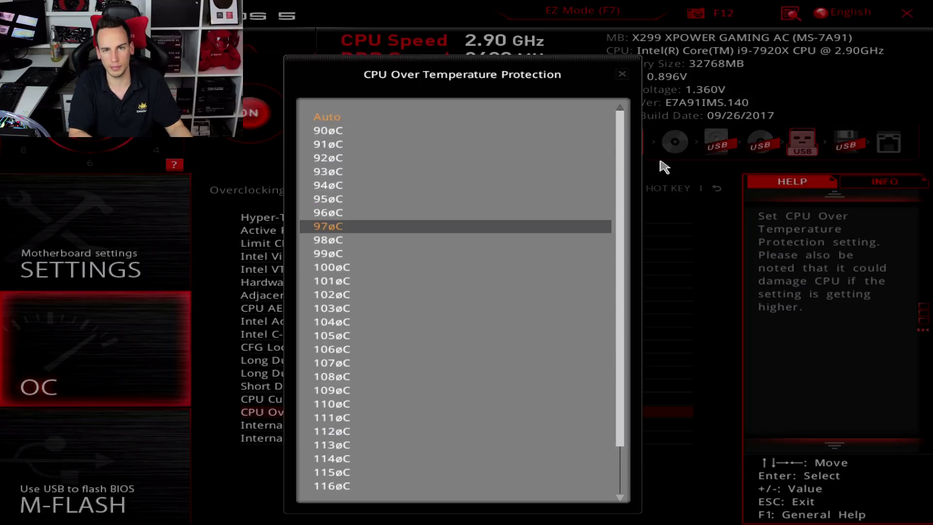
key("Down")
key("Down")
key("Down")
key("Down")
key("Down")
key("Return")
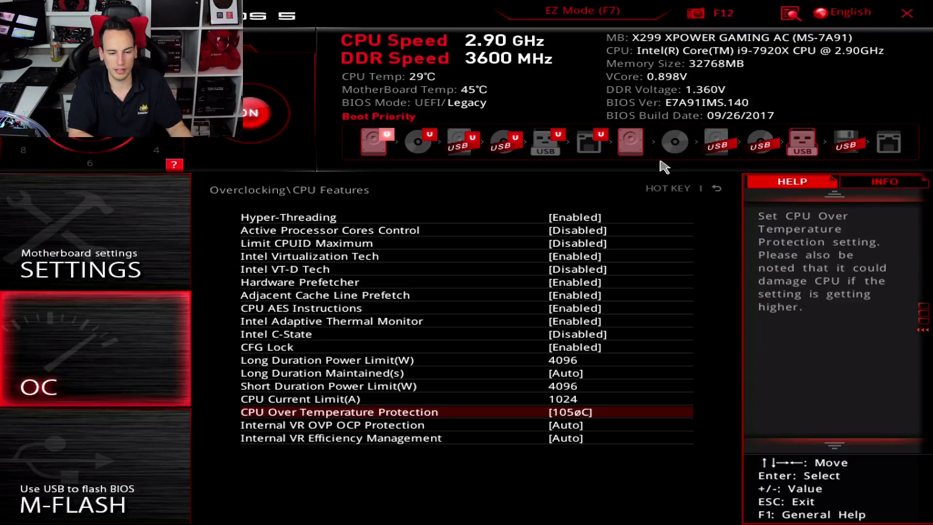
- Return CPU Over Temperature Protection to Auto and press F10, bringing up the power-supply 20A warning
key("Return")
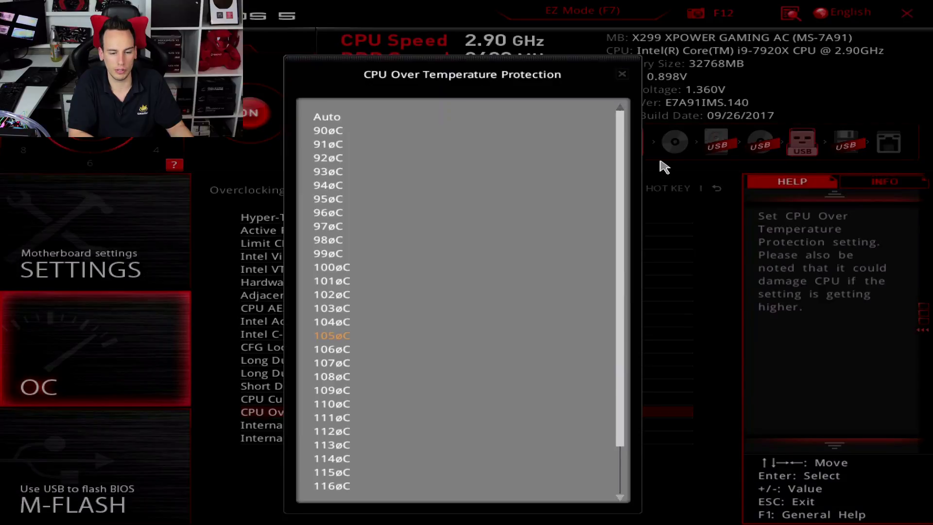
key("Up")
key("Up")
key("Up")
key("Up")
key("Up")
key("Up")
key("Up")
key("Up")
key("Up")
key("Up")
key("Up")
key("Up")
key("Up")
key("Up")
key("Up")
key("Up")
key("Escape")
key("plus")
key("Down")
key("Down")
key("Up")
key("Up")
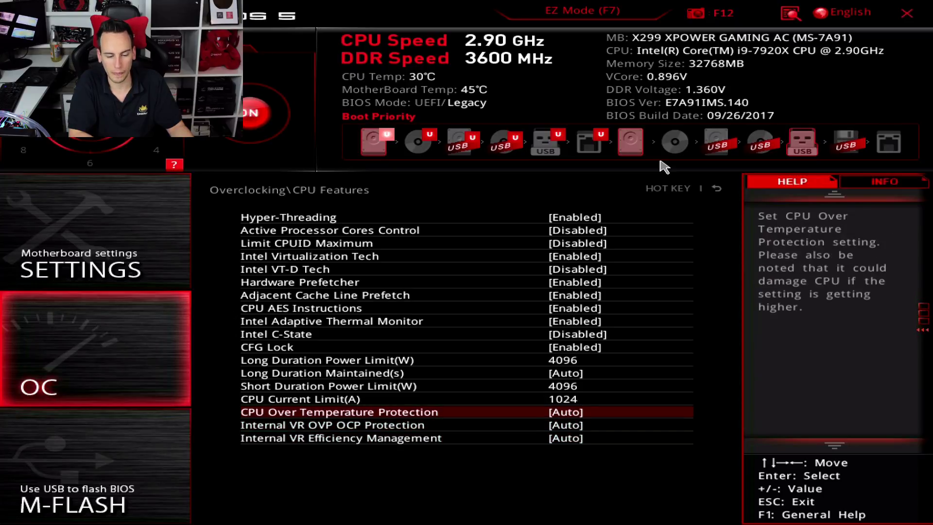
key("Escape")
key("Down")
key("Down")
key("Up")
key("Up")
key("Up")
key("Up")
key("Up")
key("Up")
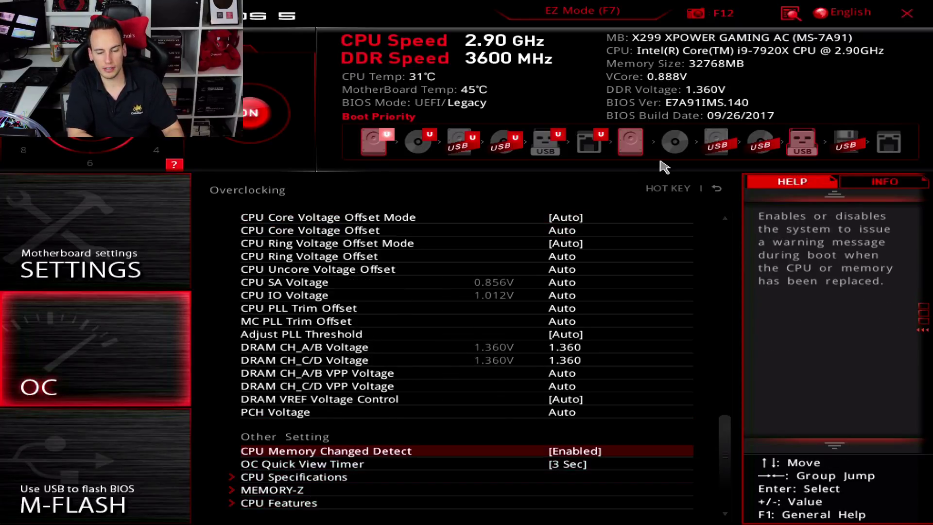
key("F10")
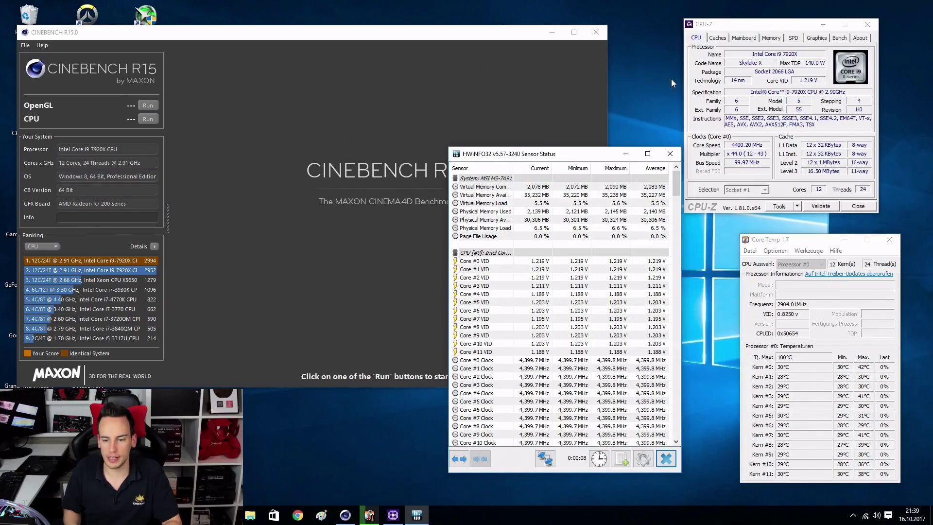
- Review CPU-Z's per-core clock speeds and Memory tab timings, then return to the CPU tab and bring up the Win+X menu
left_click_drag(724, 30, 735, 31)
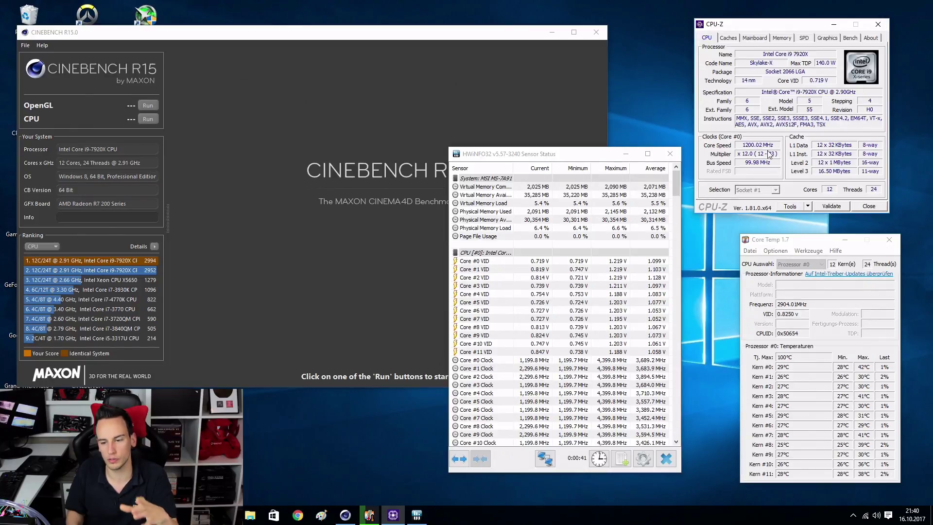
left_click(765, 155)
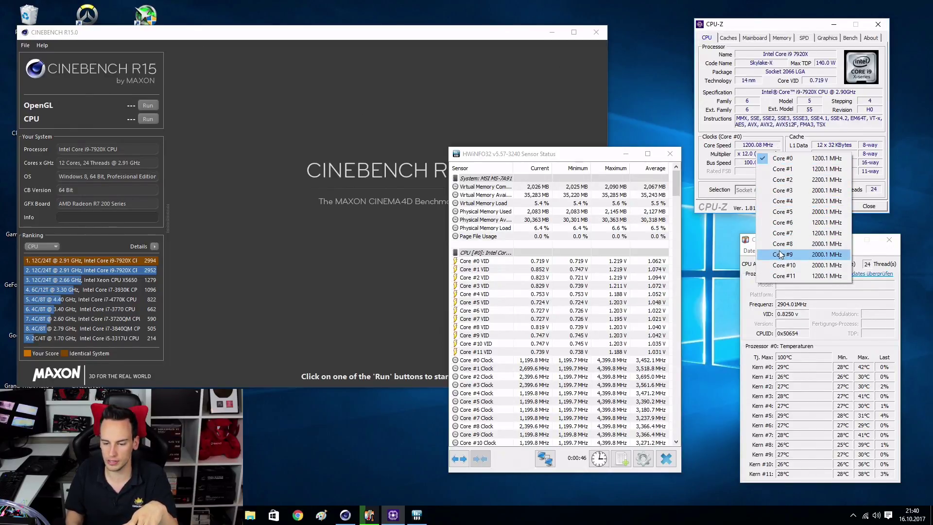
left_click(804, 89)
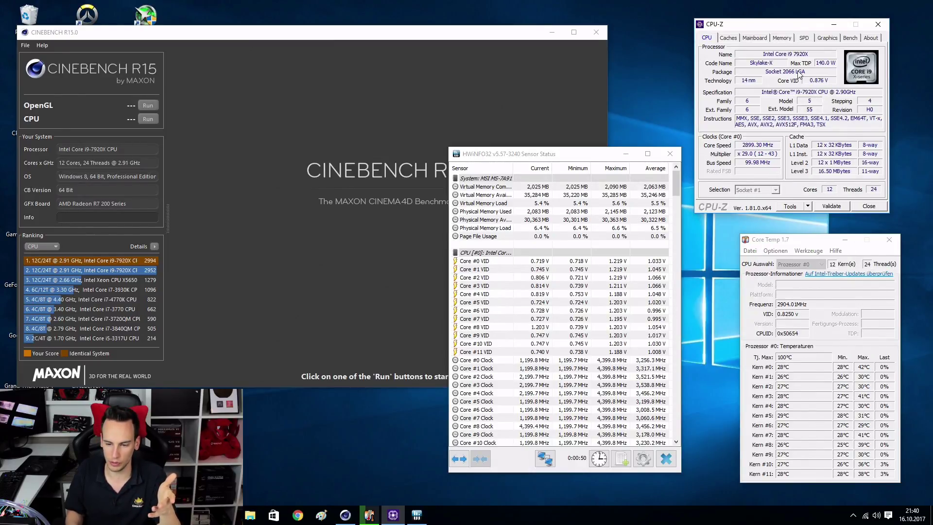
left_click(781, 38)
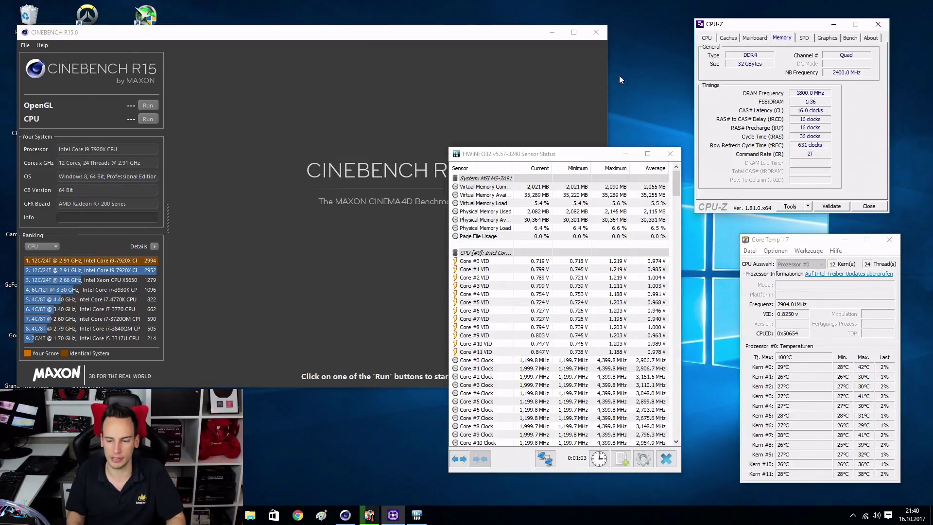
left_click(708, 38)
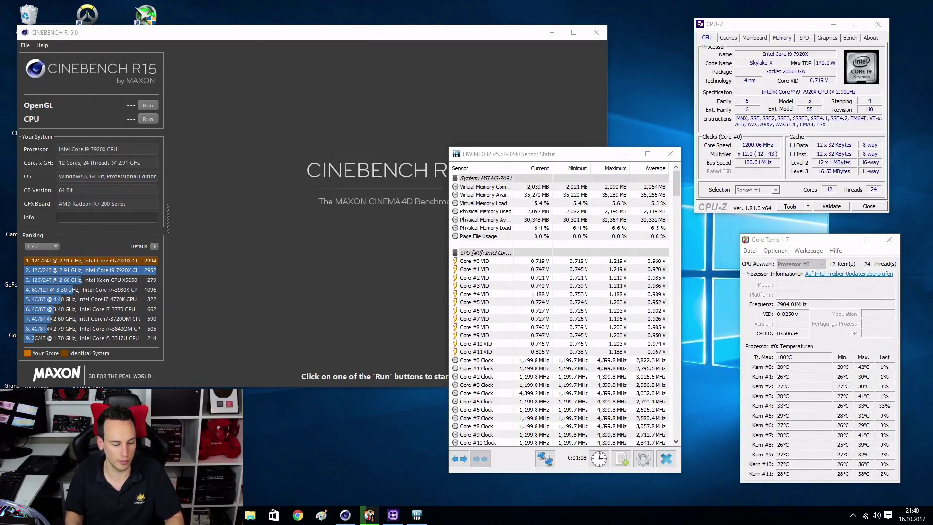
key("super+x")
- Switch the Windows power plan to Ausbalanciert (empfohlen) and close Energieoptionen
left_click(53, 263)
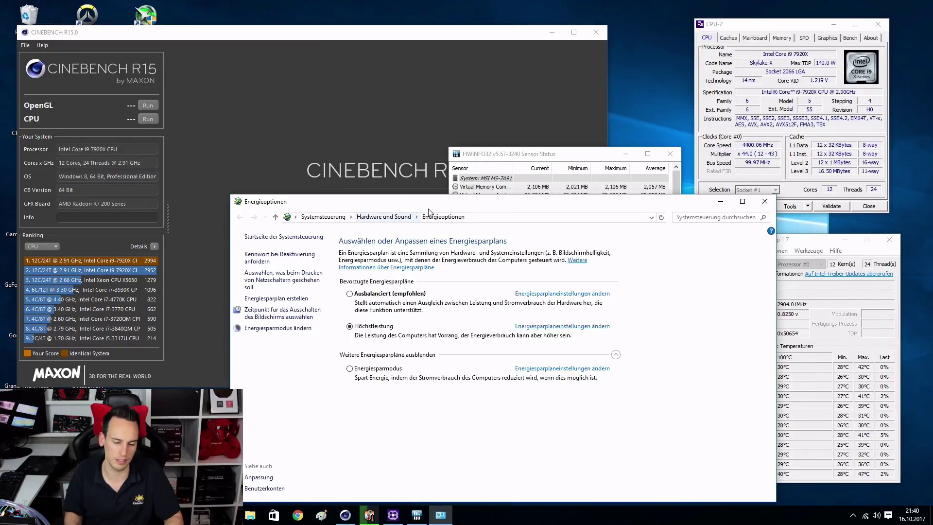
left_click_drag(436, 205, 401, 209)
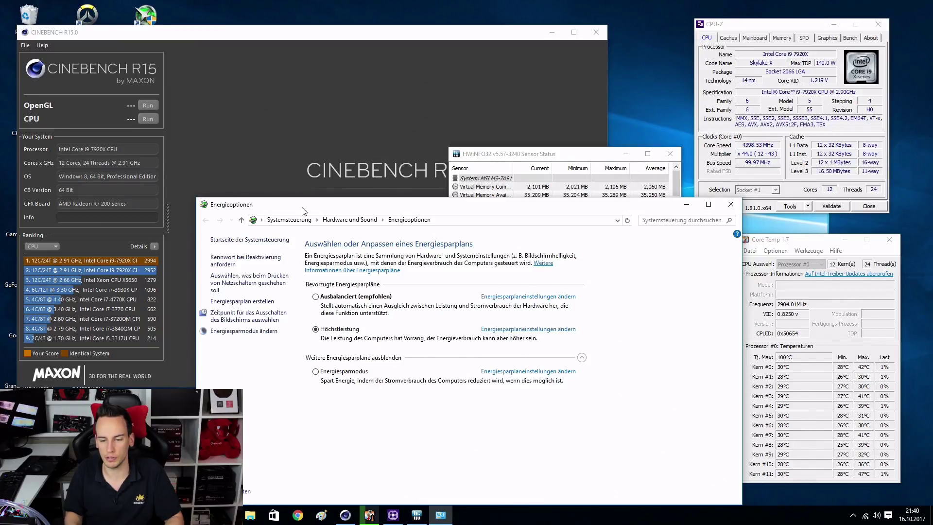
left_click(351, 296)
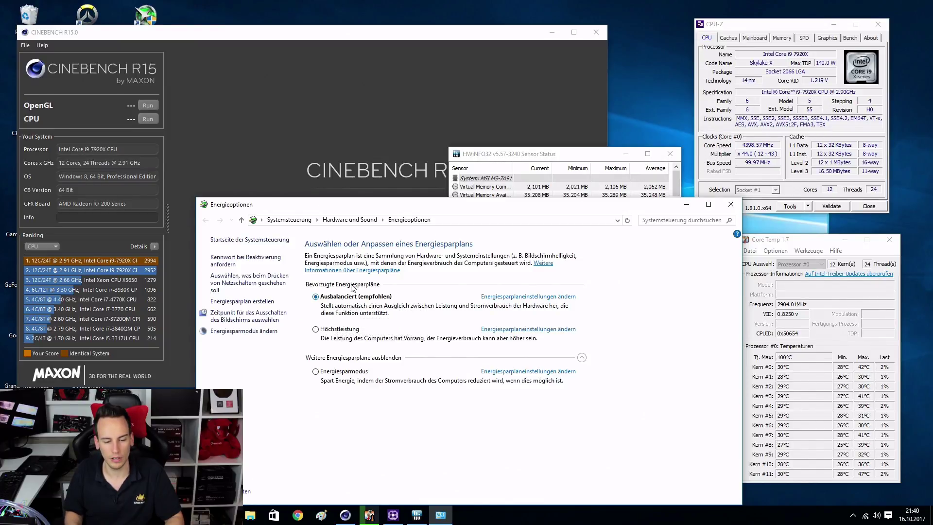
left_click(731, 204)
- Run the Cinebench R15 CPU benchmark to a 2910 cb score with Core Temp and HWiNFO arranged alongside
left_click_drag(794, 243, 761, 227)
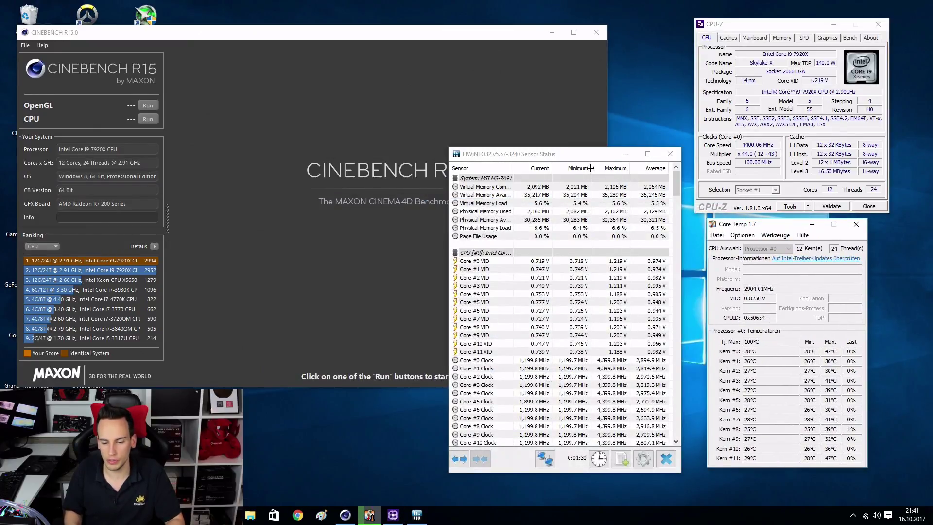
left_click_drag(548, 159, 547, 161)
left_click(309, 70)
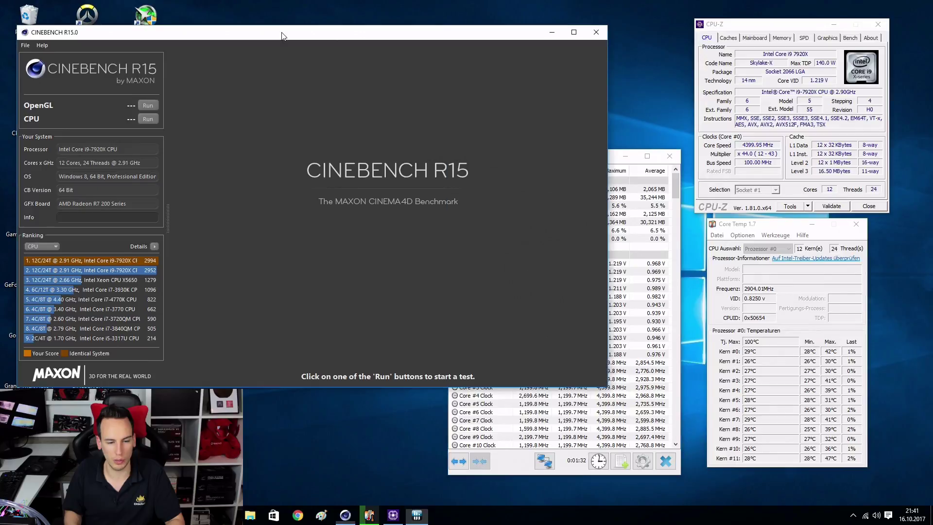
left_click(151, 118)
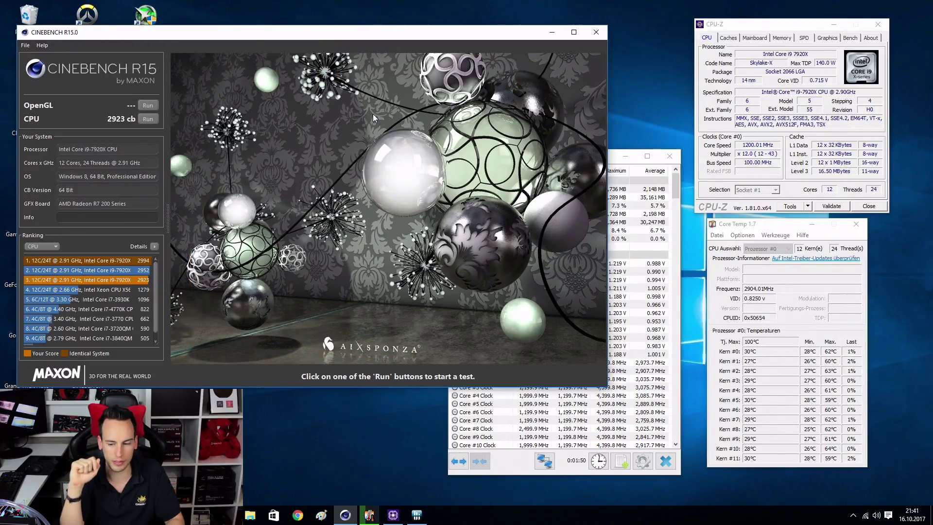
left_click(849, 422)
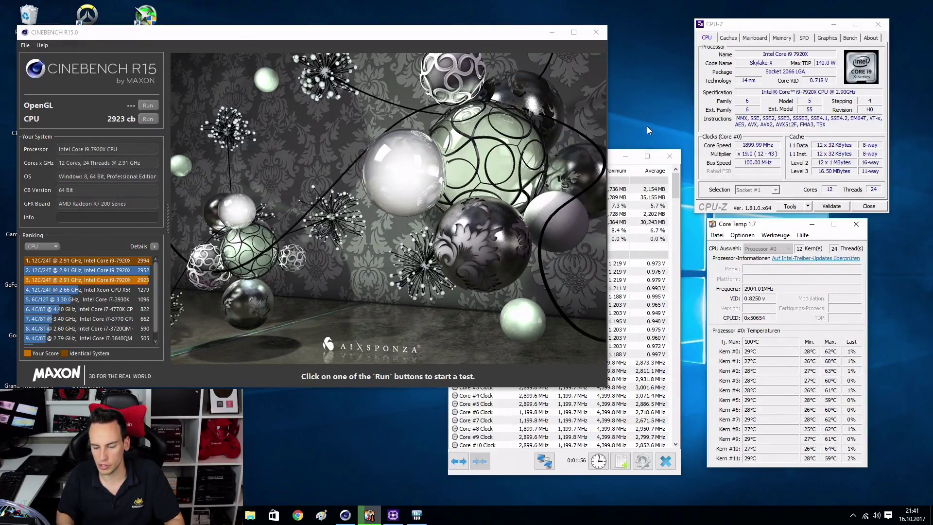
left_click_drag(677, 187, 656, 286)
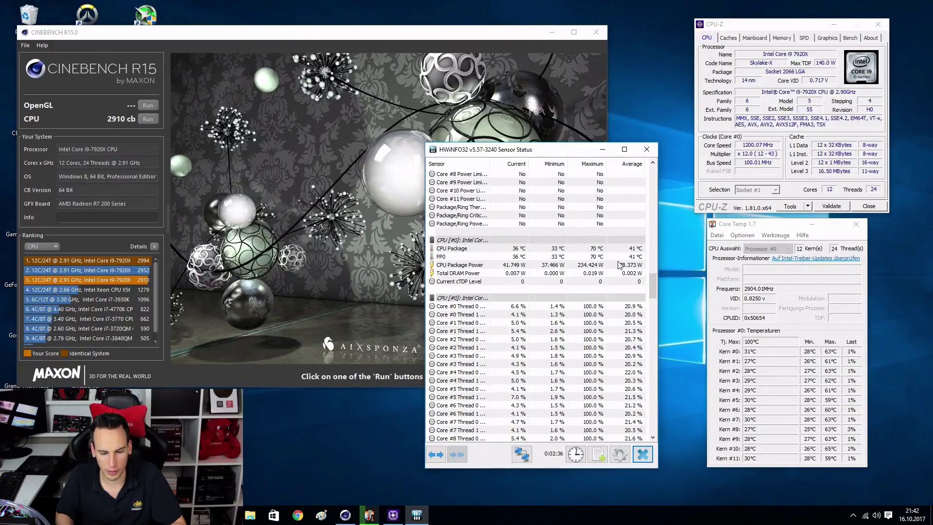
- Highlight HWiNFO's VR VOUT, VR T1, VR T2 and Power (POUT) readings for the MSI X299 XPOWER board
left_click_drag(654, 275, 654, 360)
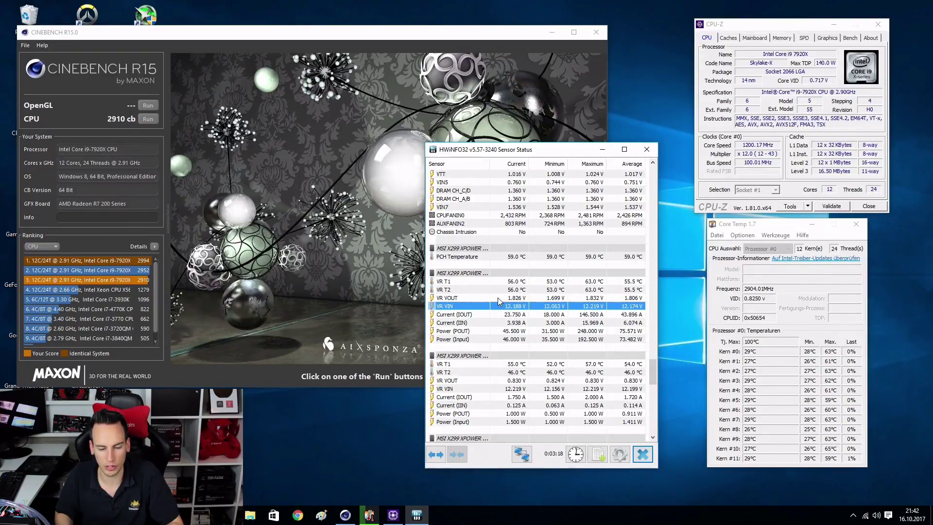
left_click(507, 299)
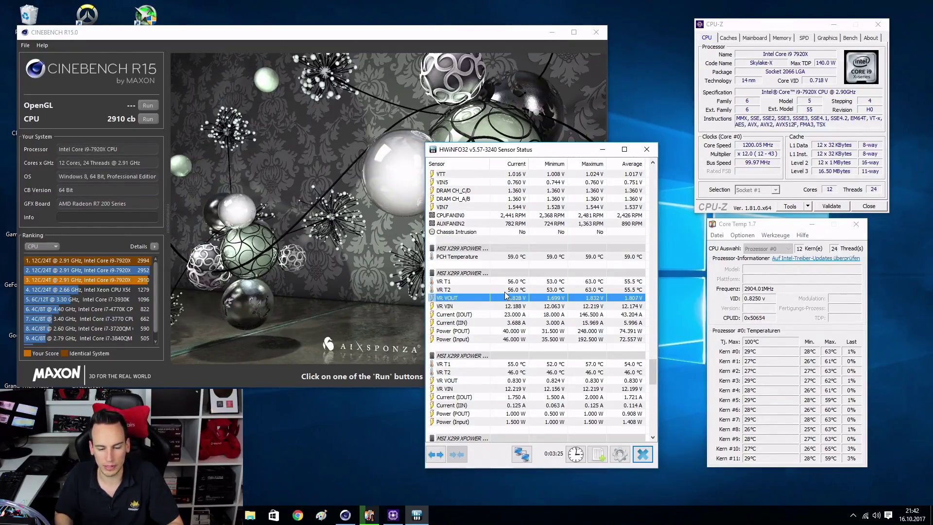
left_click(508, 290)
left_click(506, 283)
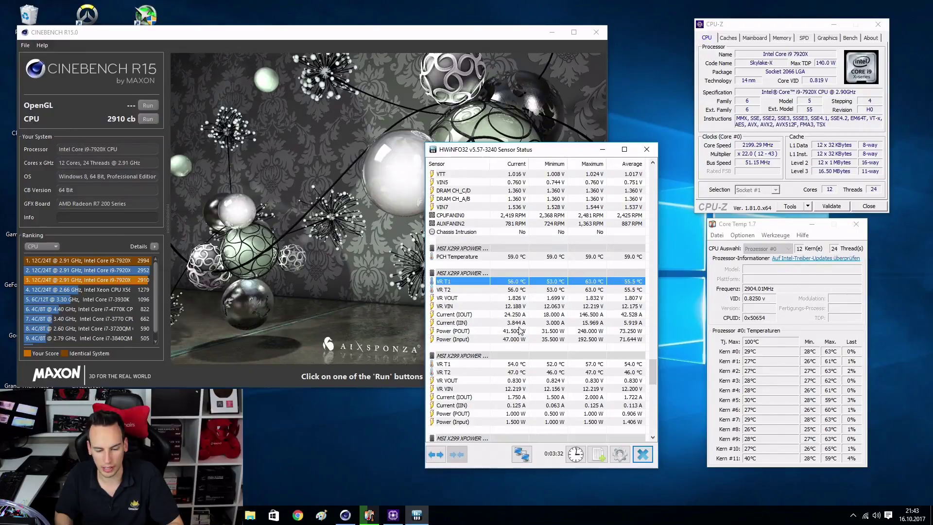
left_click(575, 331)
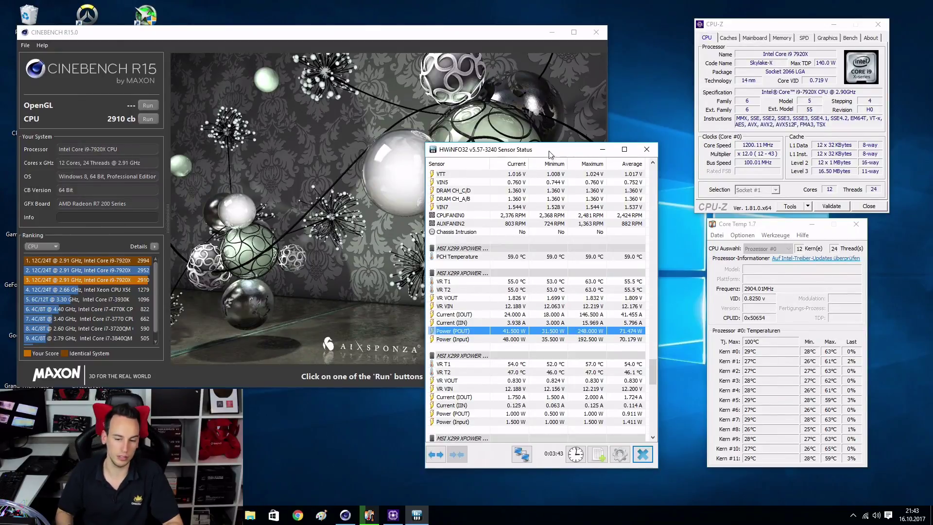
left_click_drag(553, 152, 598, 157)
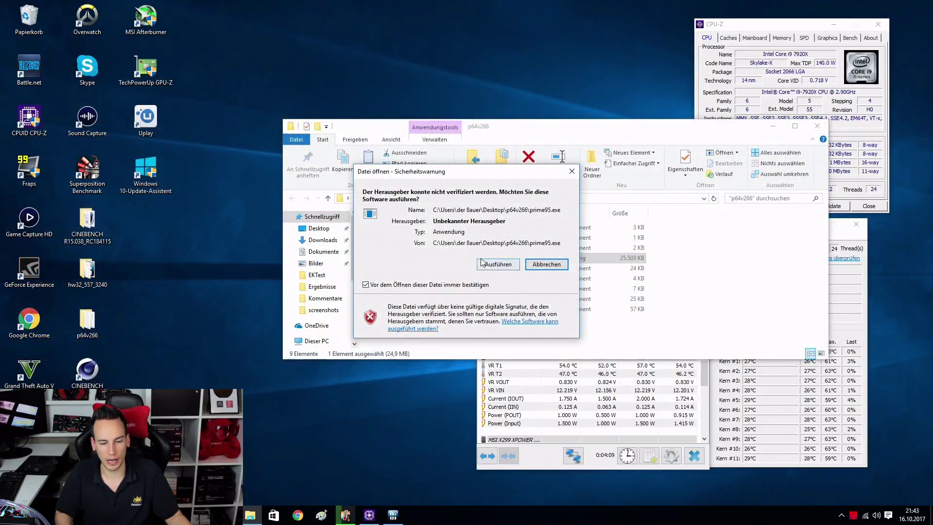
- Allow prime95.exe to run and start an in-place large FFTs torture test
left_click(496, 264)
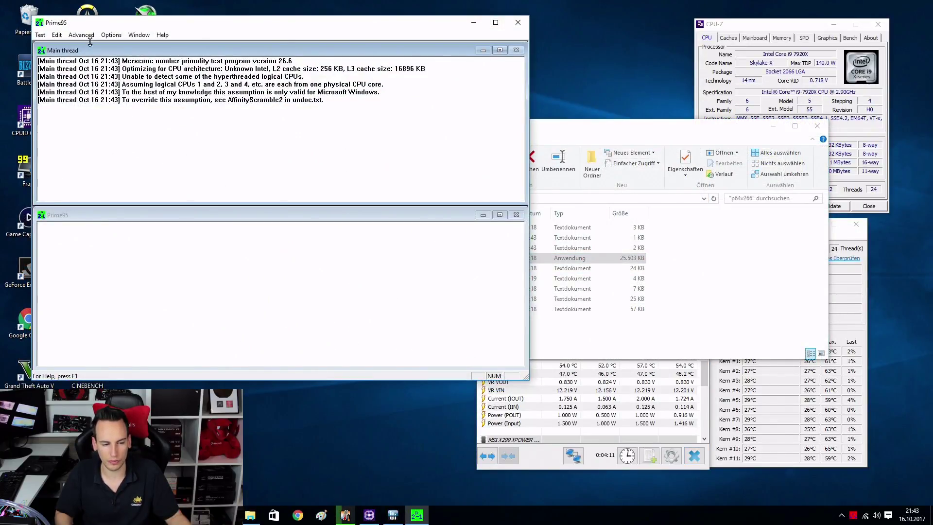
left_click(111, 35)
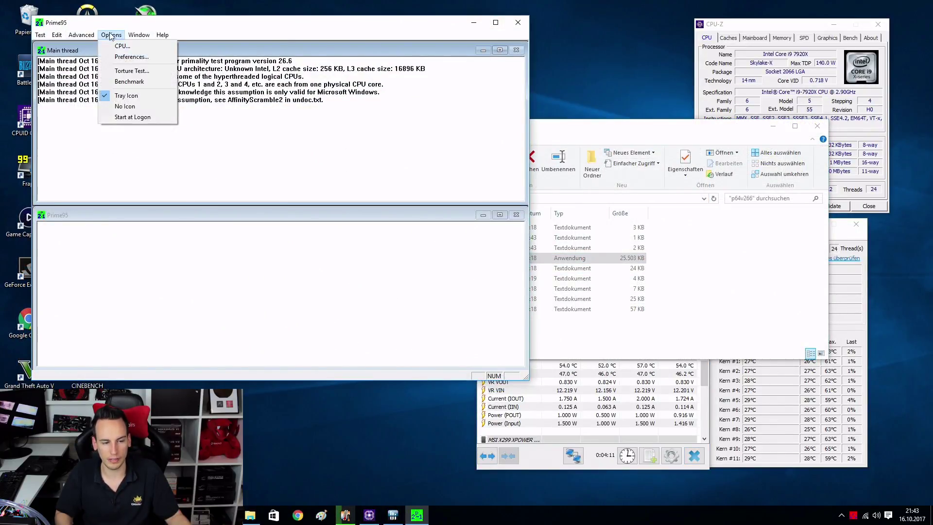
left_click(147, 72)
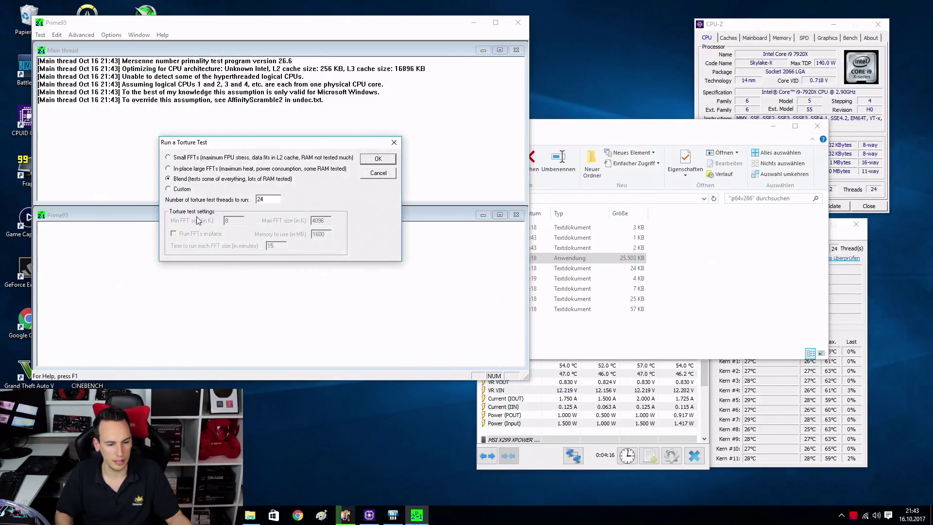
left_click(184, 169)
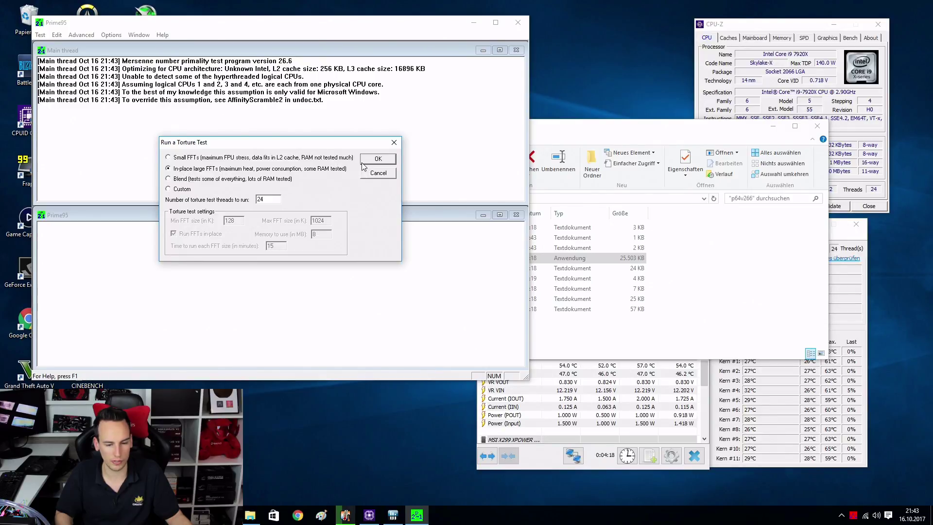
left_click(378, 161)
- Close File Explorer and bring the HWiNFO sensor window to the front
left_click(817, 125)
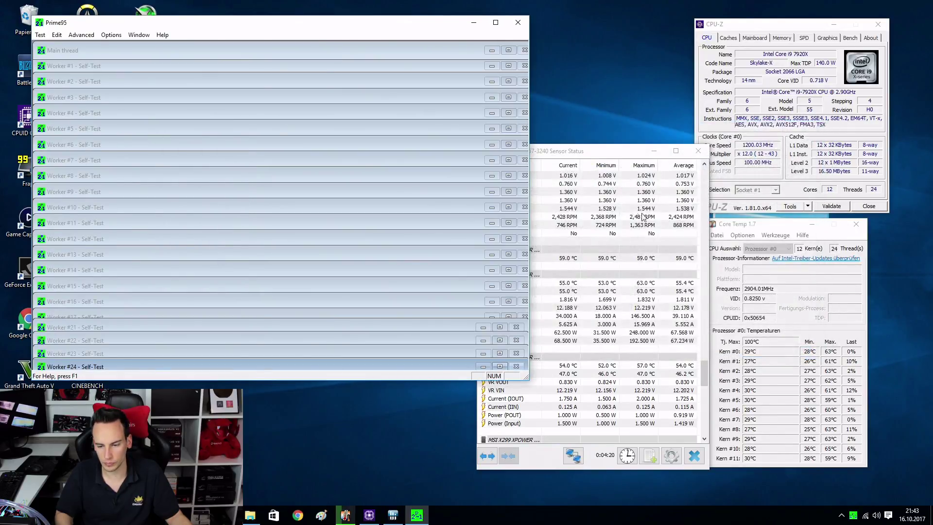
left_click_drag(611, 154, 611, 139)
left_click(556, 315)
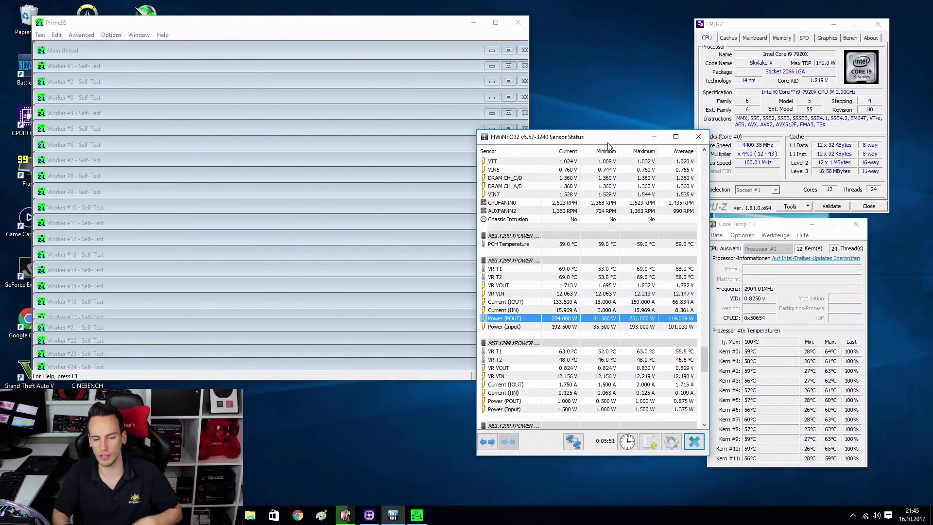
- Close the HWiNFO sensor window and CPU-Z
left_click_drag(605, 141, 586, 131)
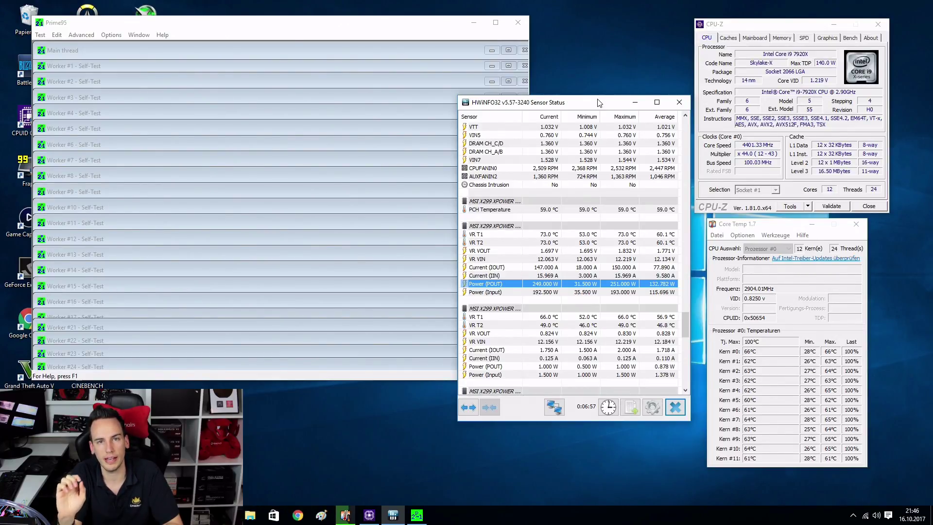
left_click(679, 102)
left_click(879, 27)
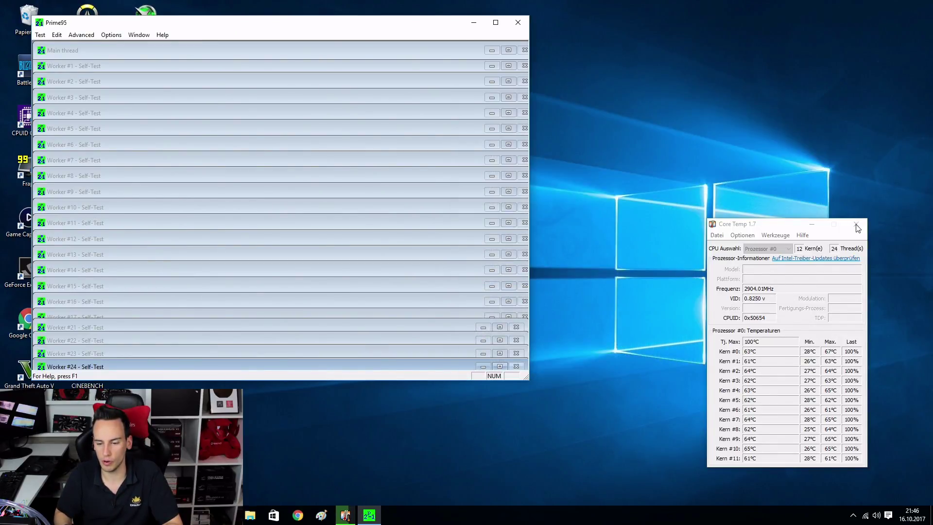
- Close Core Temp and set Target Ratio 47 on favored Cores 4, 11, 7, 6, 8 and 9
left_click(856, 225)
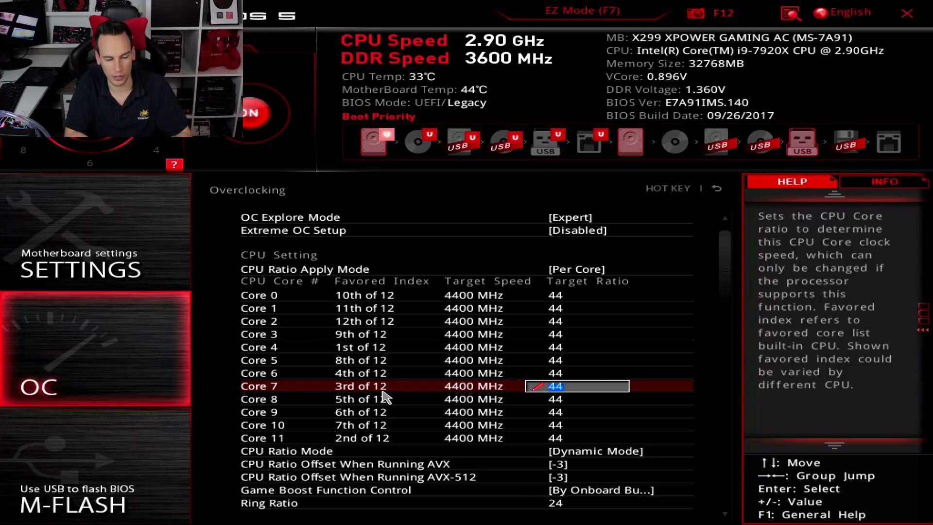
key("Up")
key("Up")
key("Up")
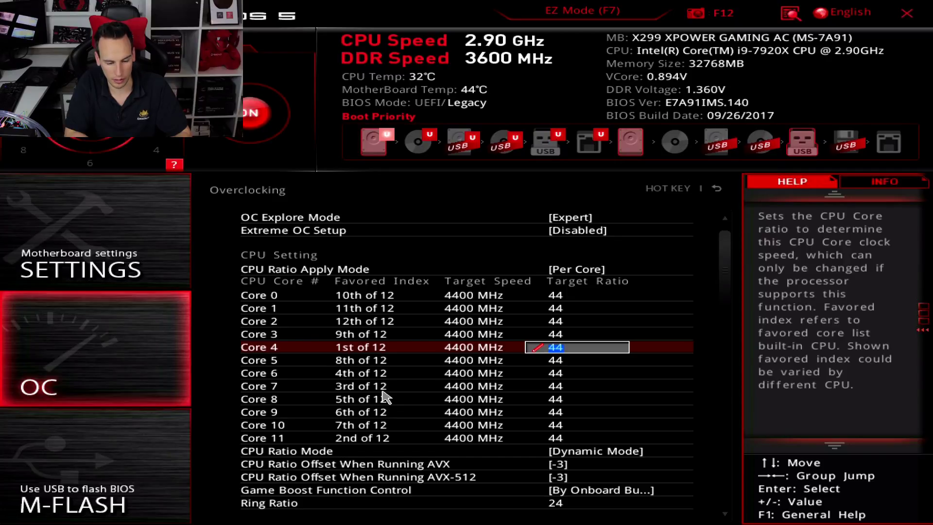
type("47")
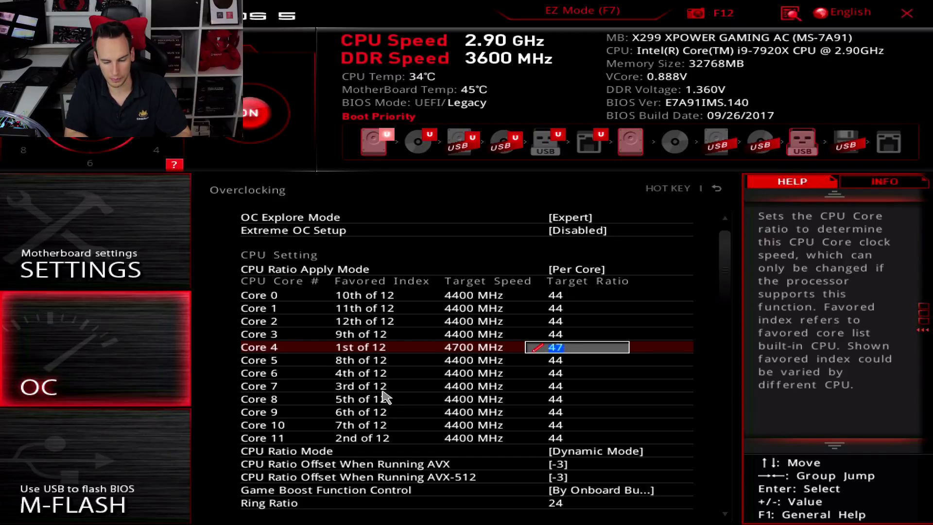
key("Return")
key("Down")
key("Down")
type("47")
key("Return")
key("Down")
type("47")
key("Return")
key("Down")
key("Down")
key("Return")
key("Up")
type("47")
key("Up")
key("Up")
key("Up")
key("Up")
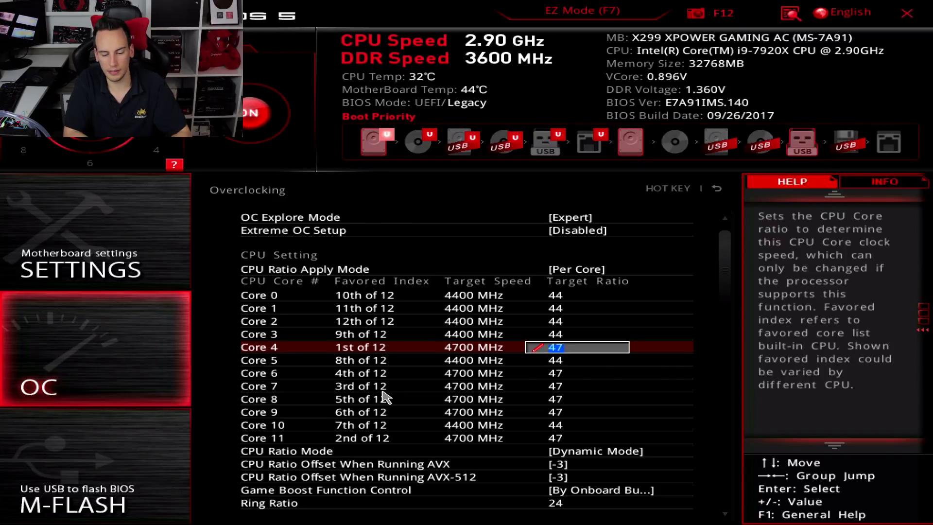
- Move down past the DRAM settings to the CPU voltage settings
key("Page_Down")
key("Down")
key("Down")
key("Down")
key("Down")
key("Down")
key("Down")
key("Down")
key("Down")
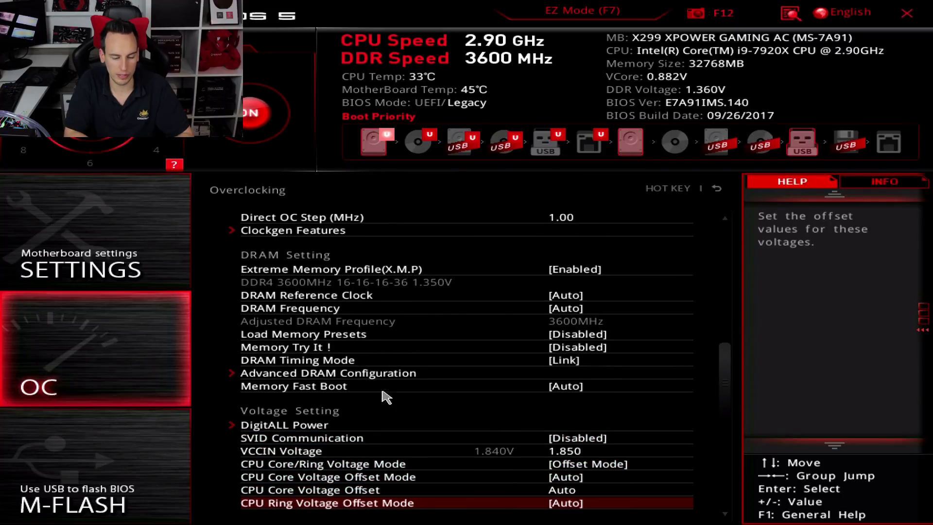
key("Down")
key("Down")
- Enter 0.050 as the CPU Core Voltage Offset
key("Up")
key("Up")
key("Up")
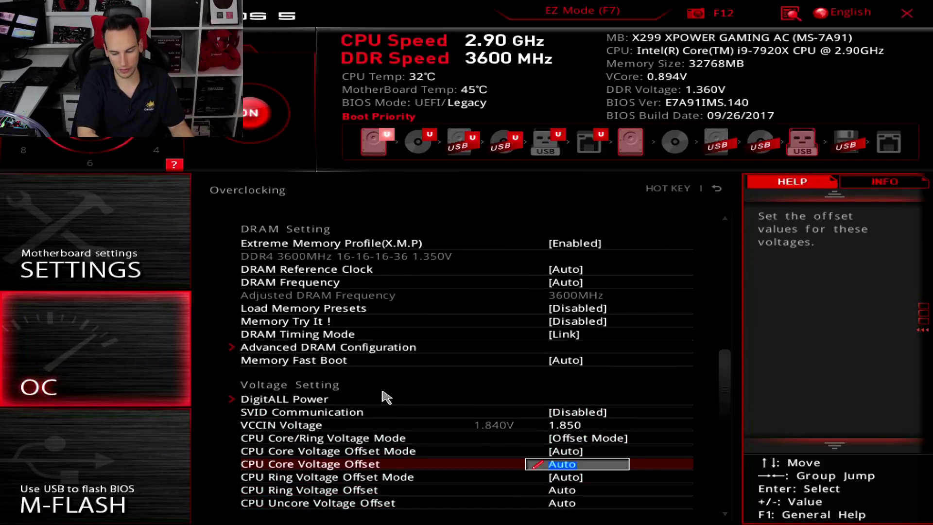
type("0.")
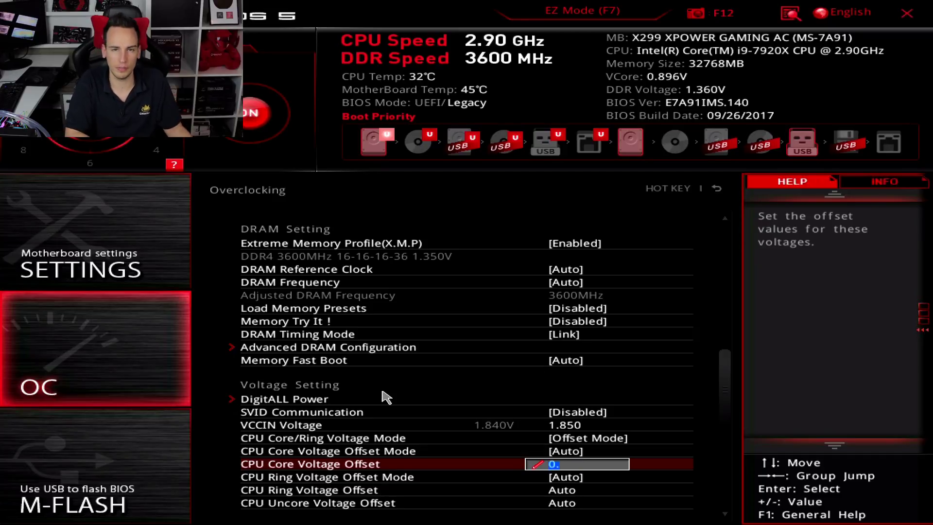
type("050")
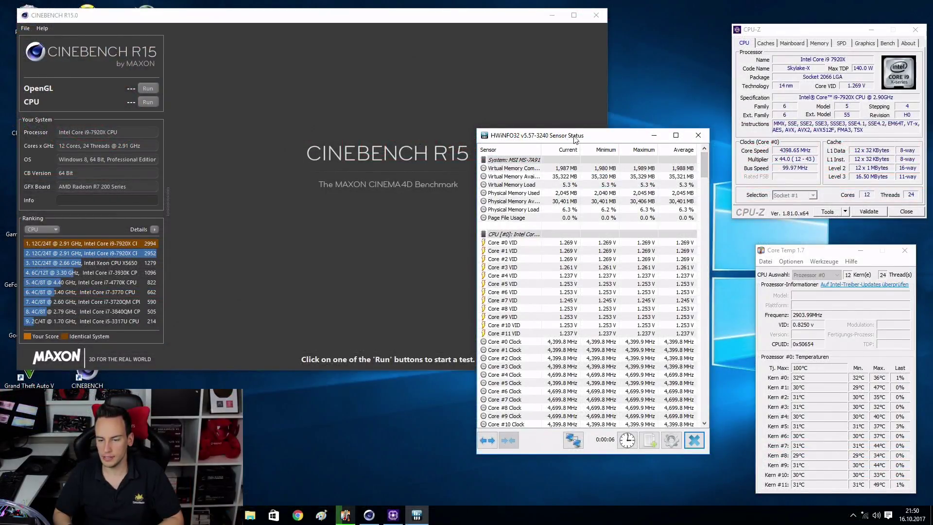
left_click_drag(574, 136, 591, 153)
right_click(821, 136)
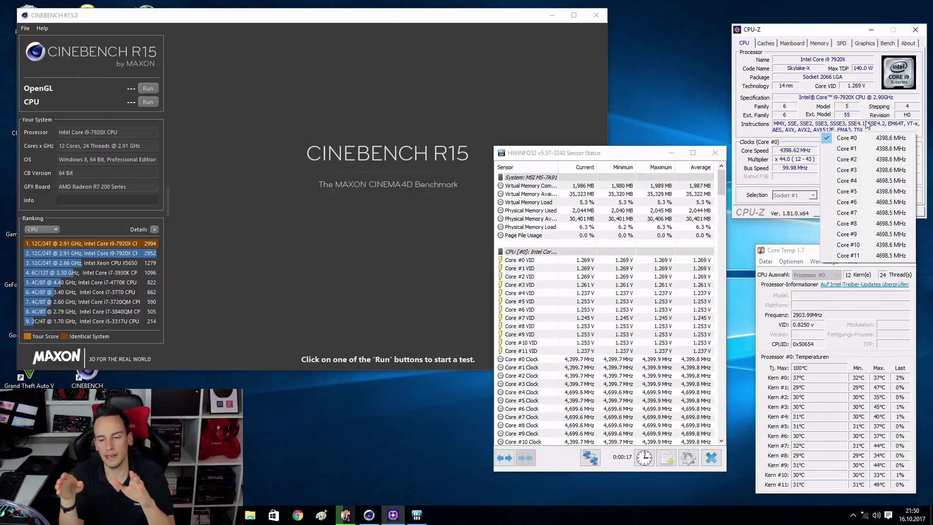
left_click(720, 34)
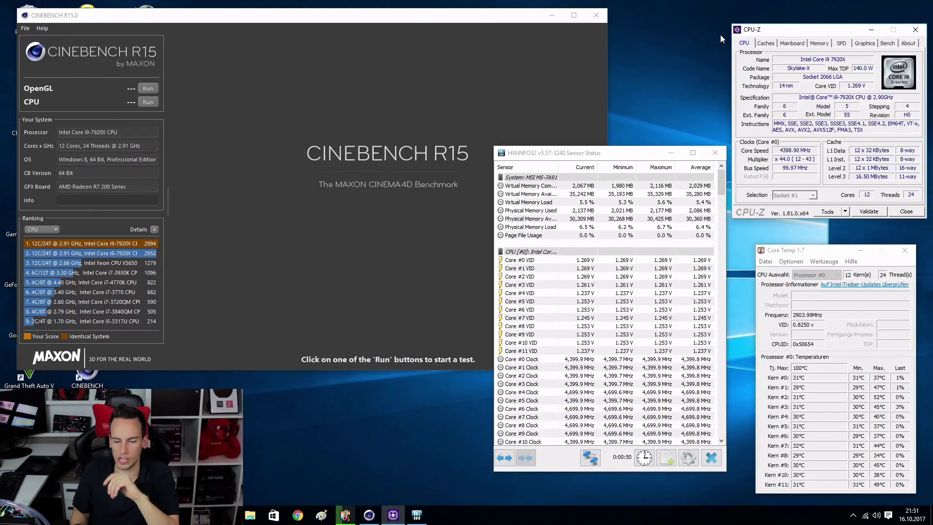
- Run the Cinebench CPU test to 3006 cb and single out HWiNFO's VRM Power (POUT) reading
left_click(144, 104)
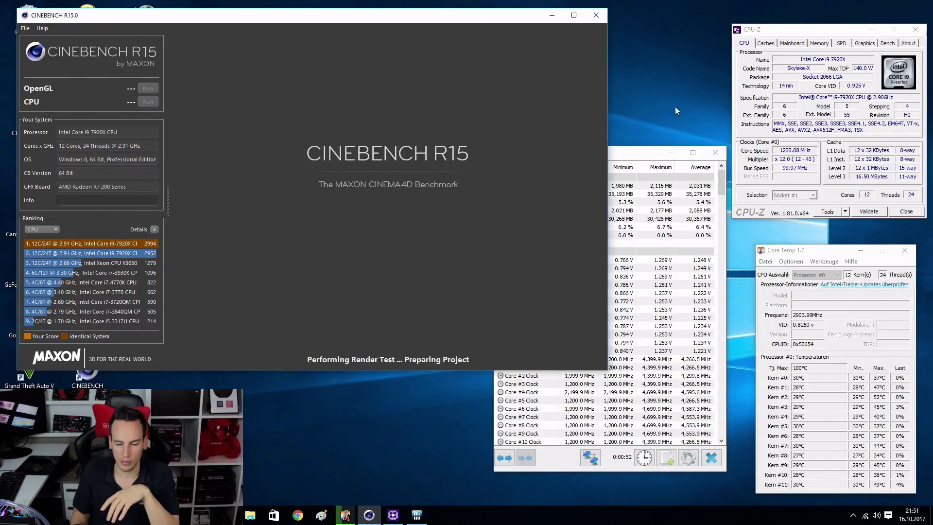
left_click_drag(724, 182, 733, 342)
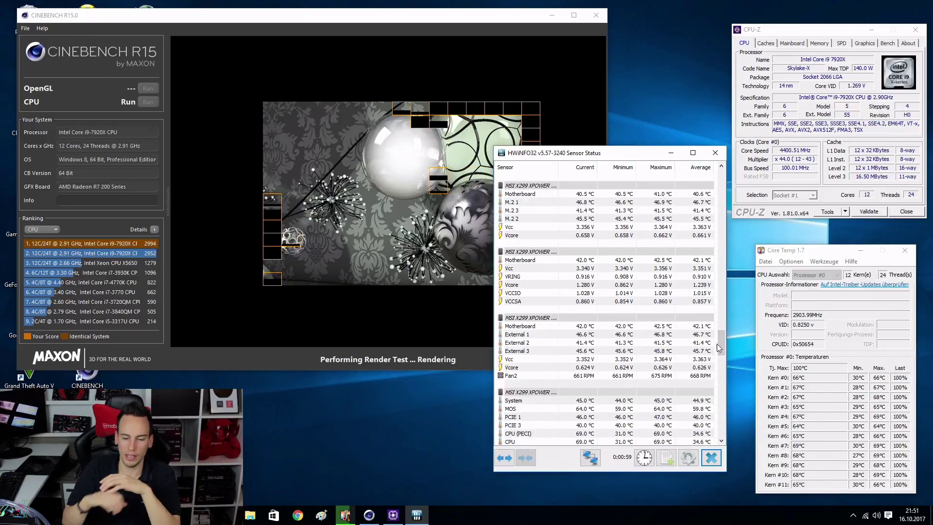
scroll(686, 356, "down", 10)
scroll(696, 360, "down", 2)
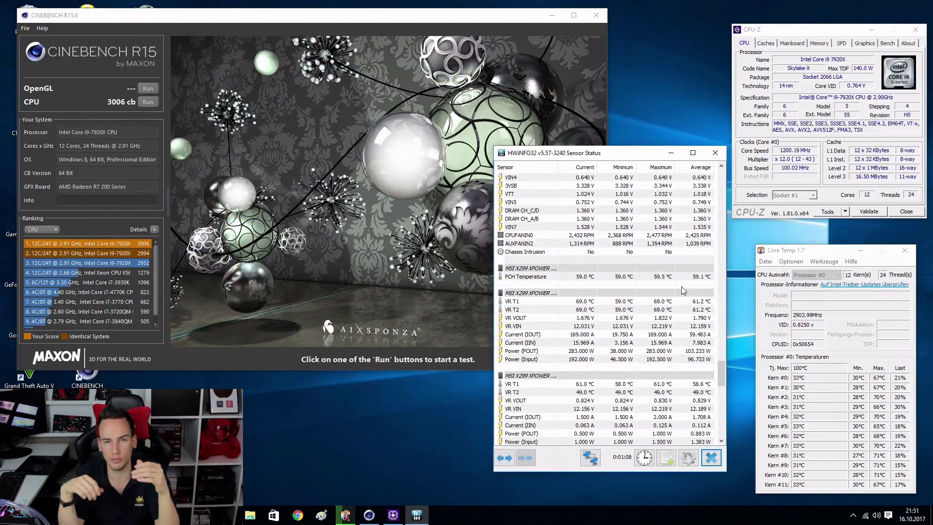
left_click(659, 352)
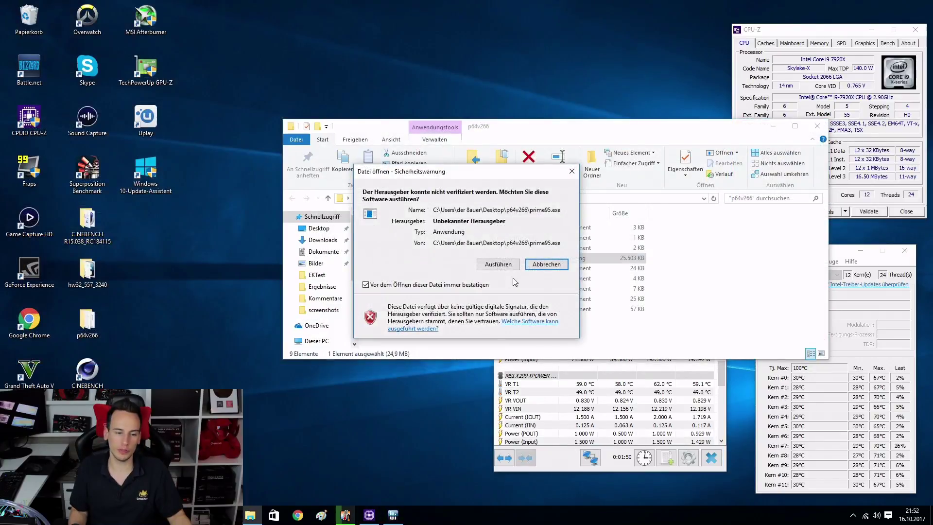
- Allow Prime95 to run and start an in-place large FFTs torture test
key("Return")
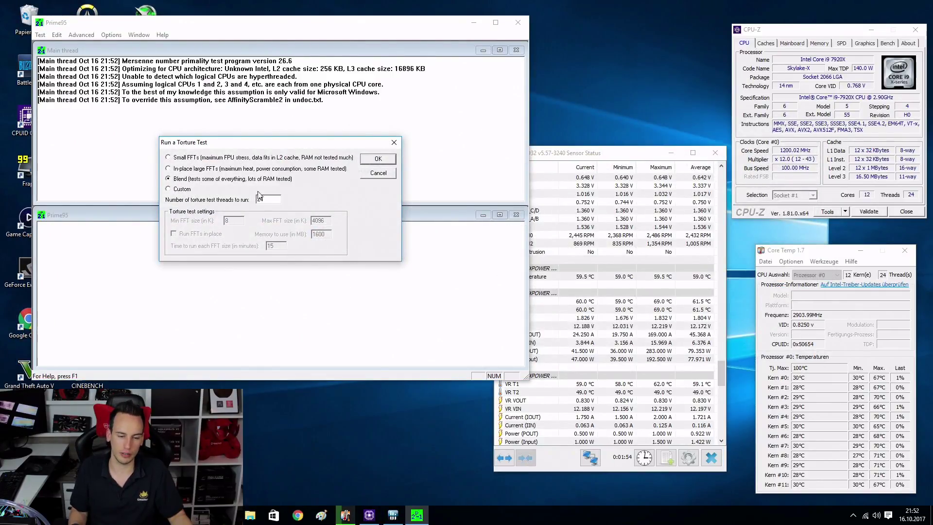
left_click(189, 190)
left_click(185, 169)
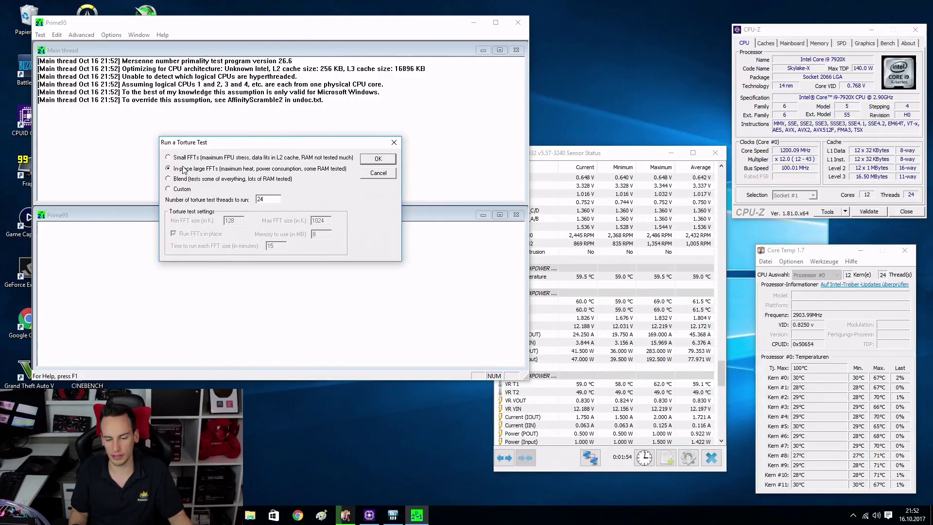
left_click(382, 161)
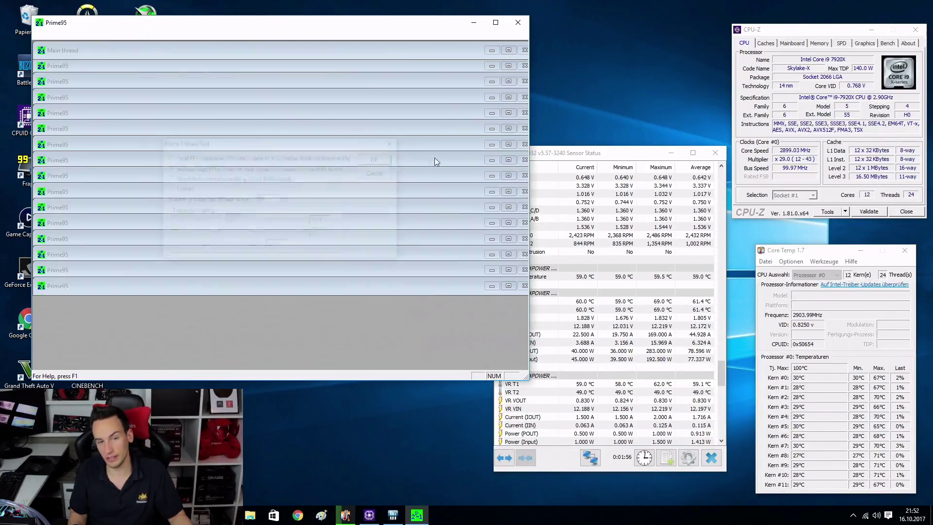
left_click_drag(596, 157, 619, 152)
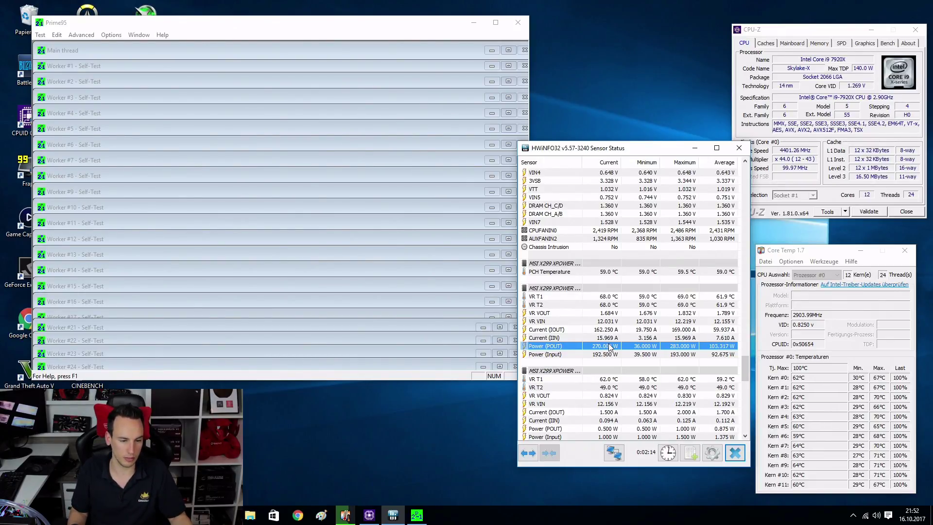
- Restart the torture test as Custom with 12K minimum and maximum FFT size, run in-place
left_click(108, 37)
left_click(126, 73)
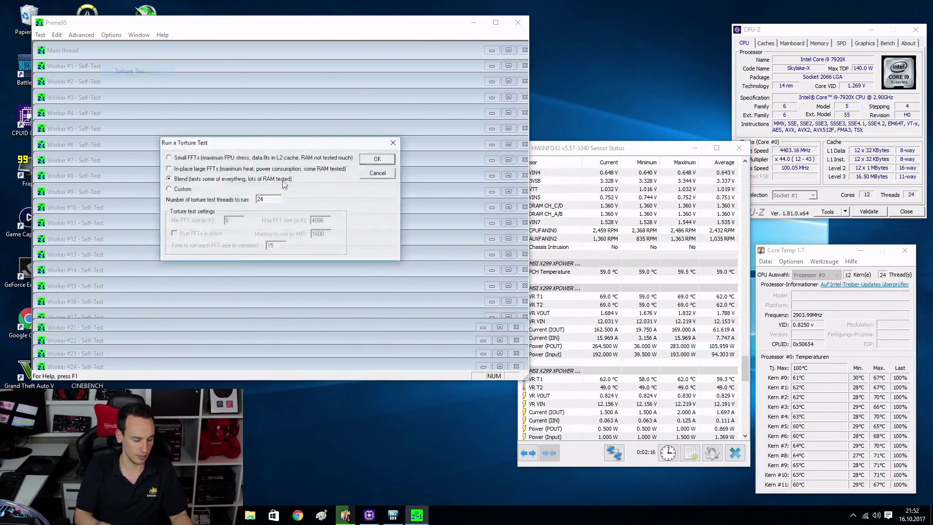
left_click(201, 189)
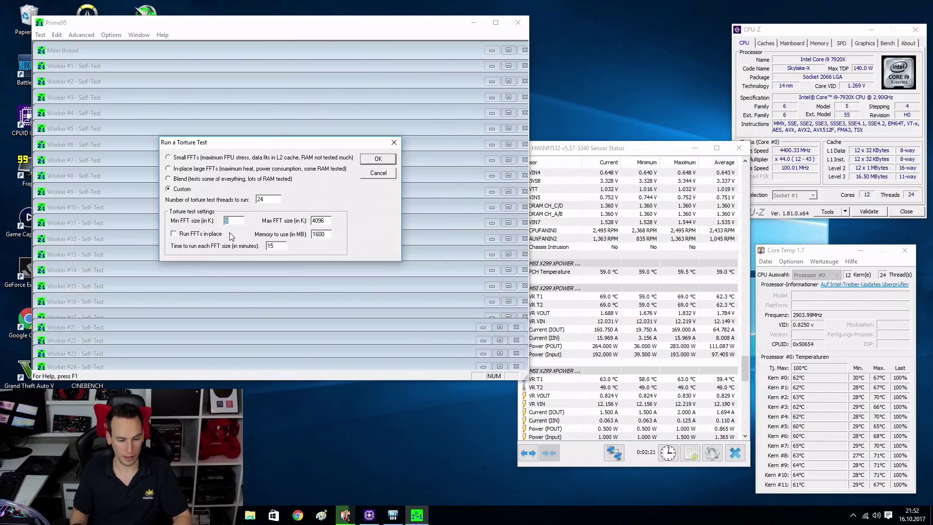
type("12")
key("Tab")
type("12")
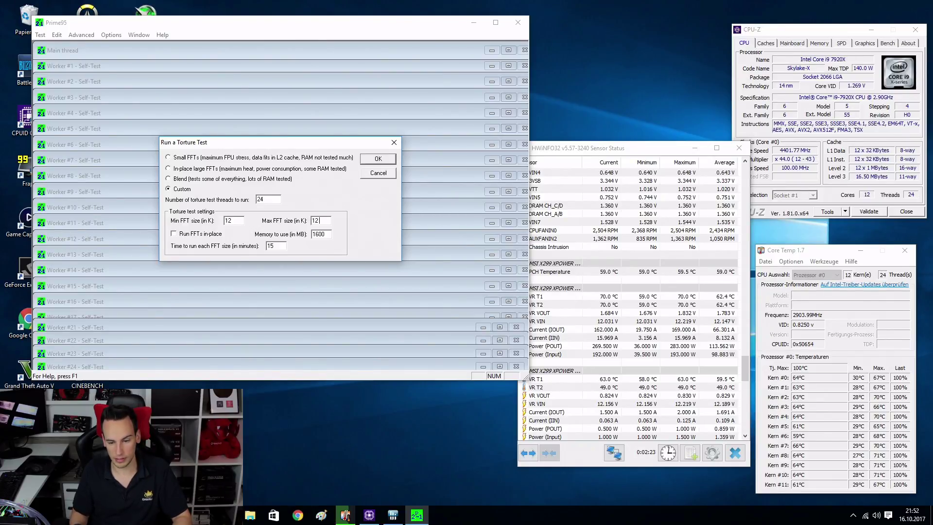
left_click(213, 234)
left_click(374, 159)
left_click(602, 345)
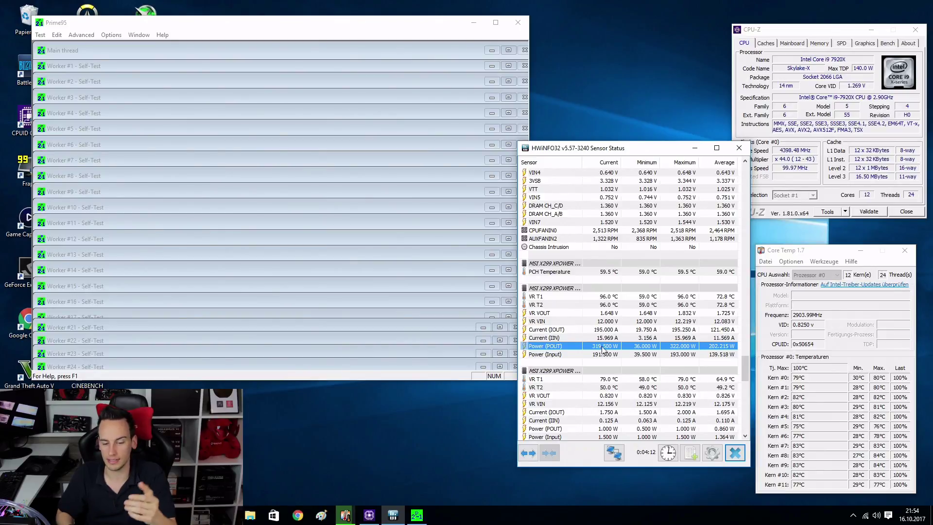
- Select HWiNFO's VR T1 reading to track VRM temperature under the Prime95 12K load
left_click(600, 298)
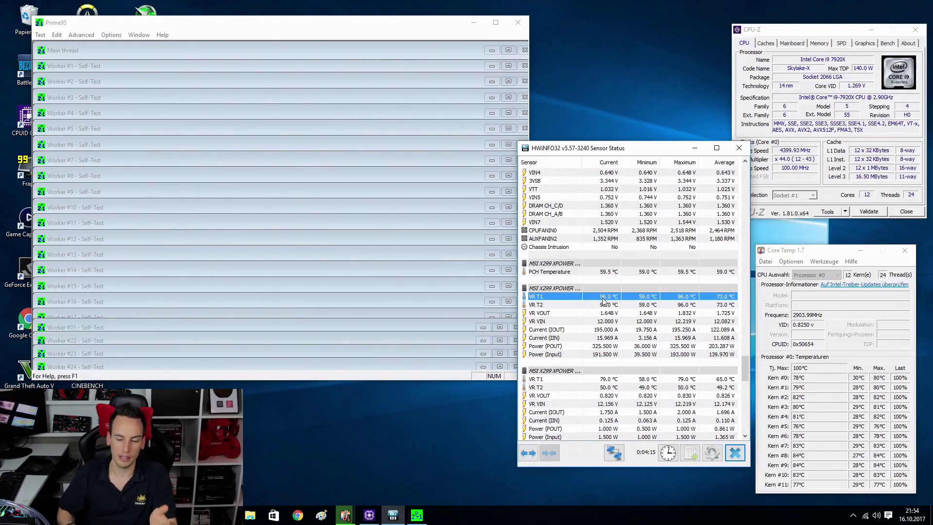